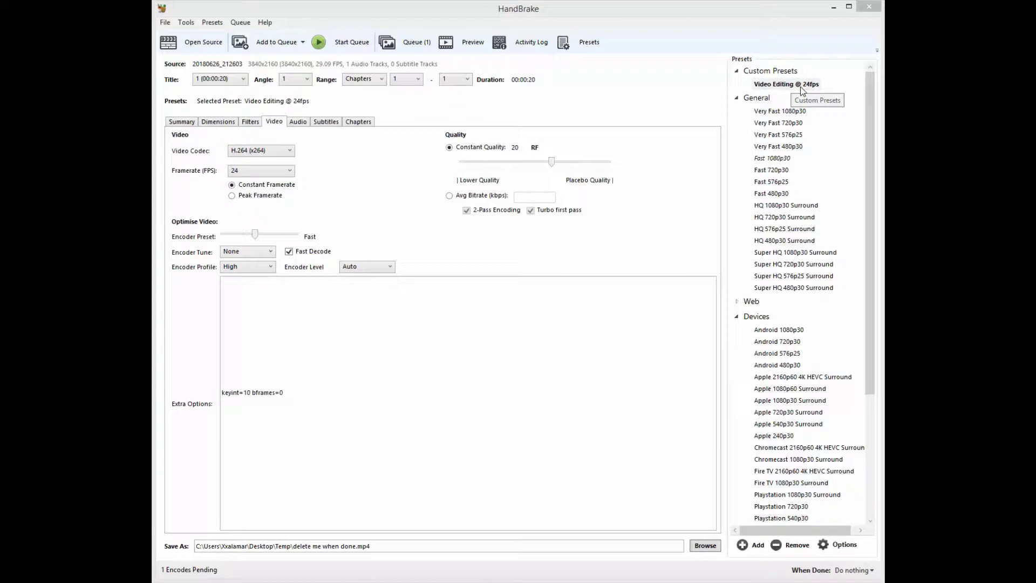
Leave HandBrake, search the web for "handbrake cli" in the browser, and open the HandBrake command-line downloads page.
click(866, 8)
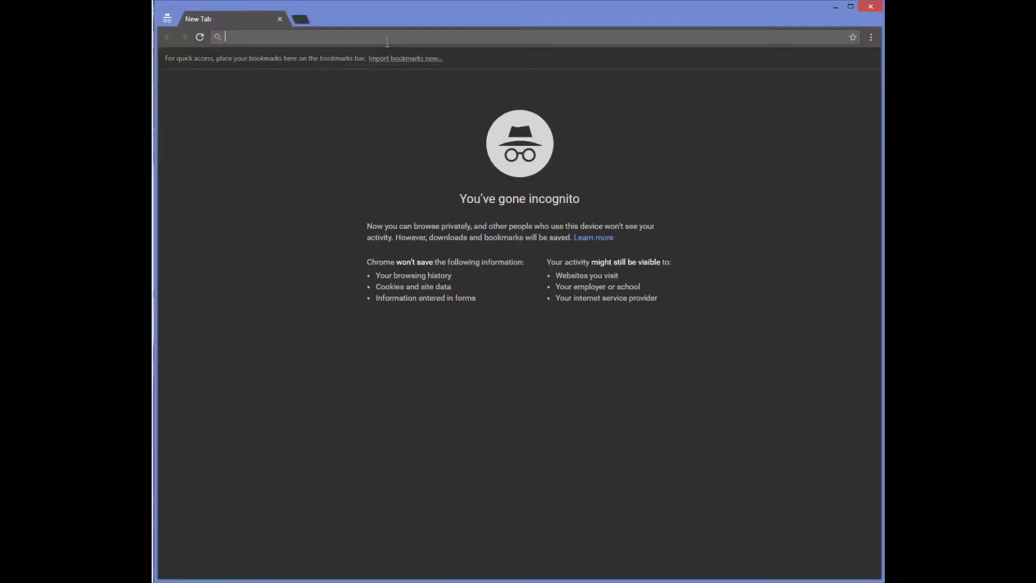
text(handbrake cli)
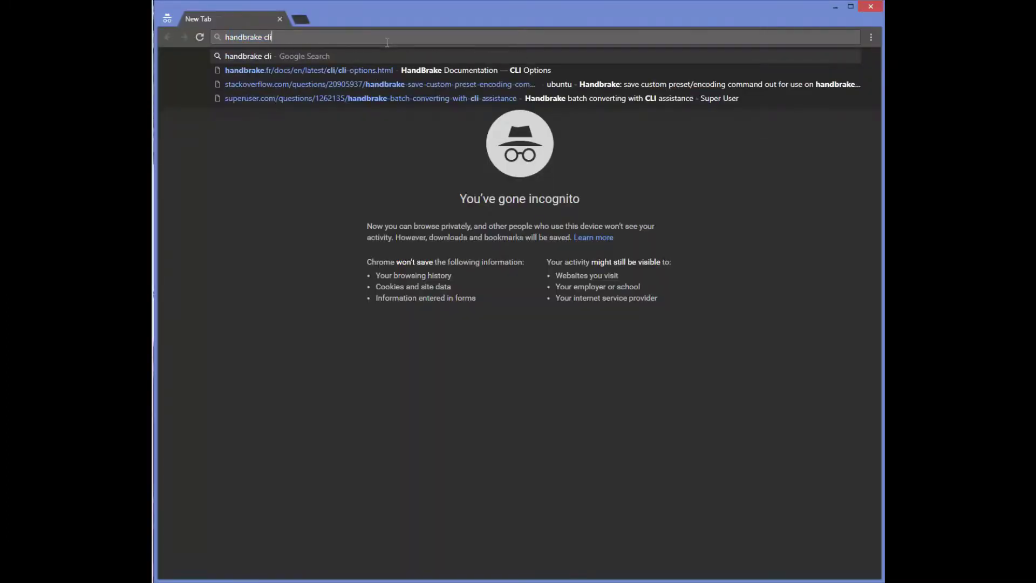
key(Return)
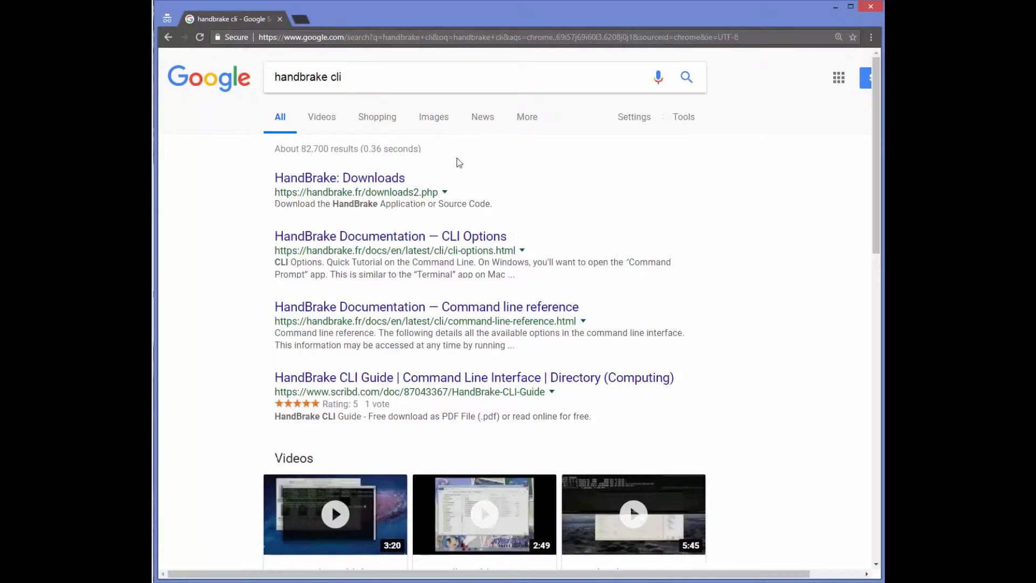
click(402, 182)
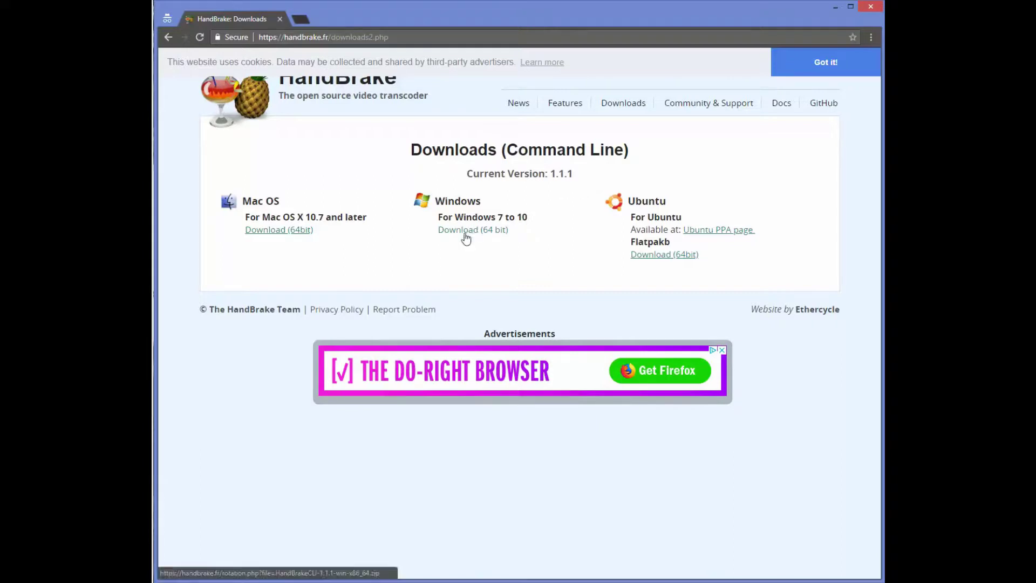
Search the web for "default programs editor" in a new browser tab and open the defaultprogramseditor.com result.
click(306, 18)
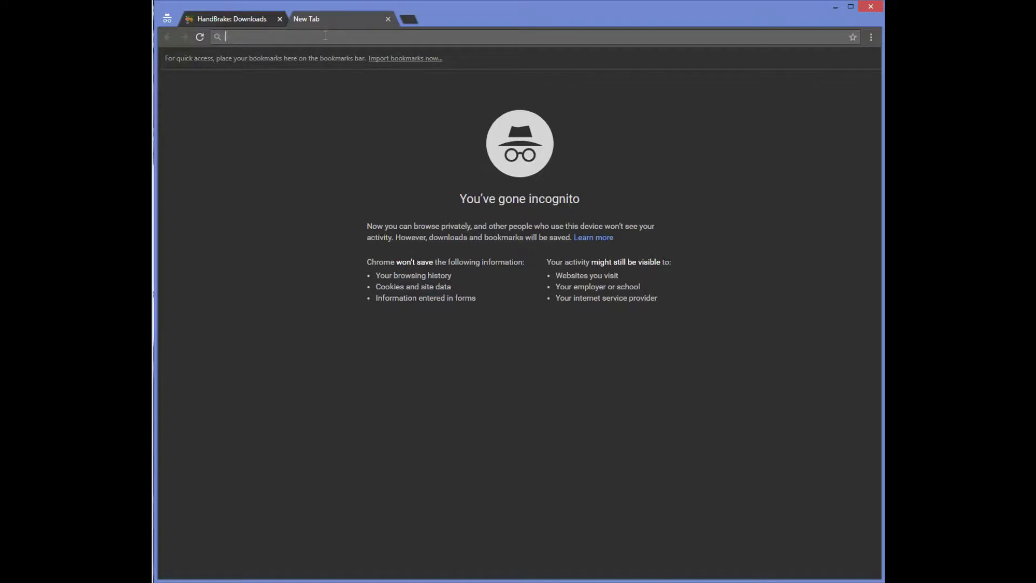
text(default pro)
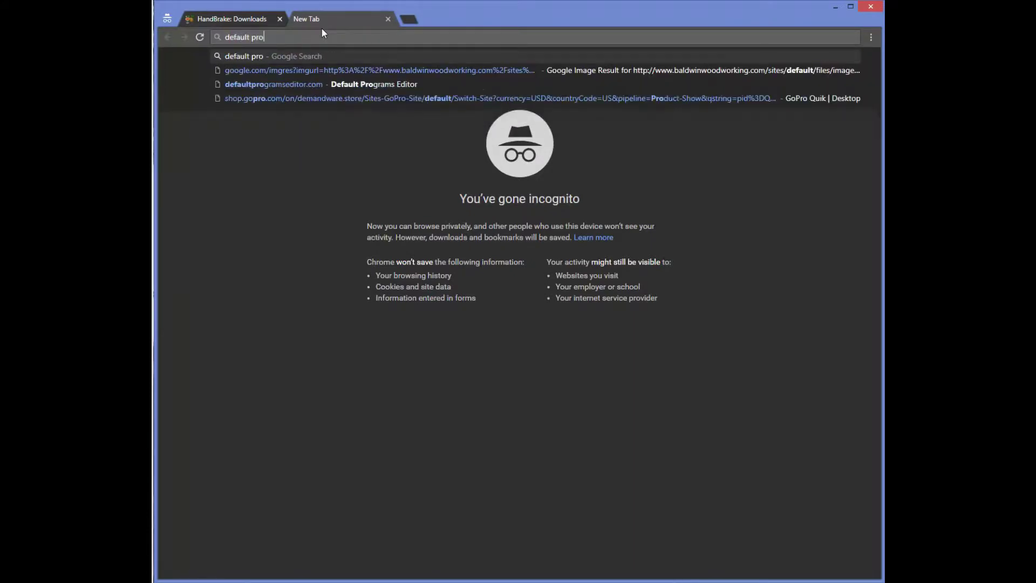
text(grams editor)
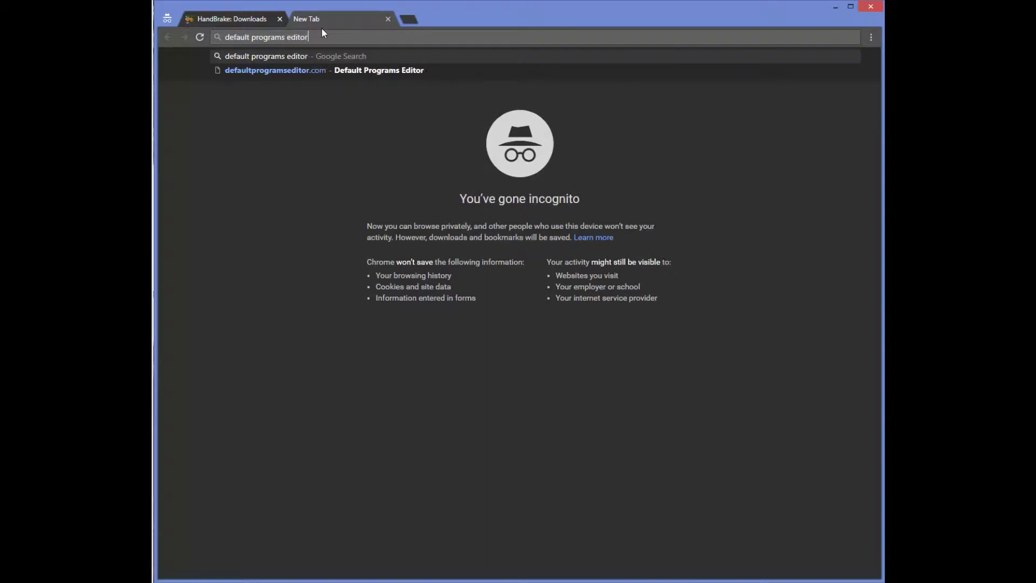
key(Return)
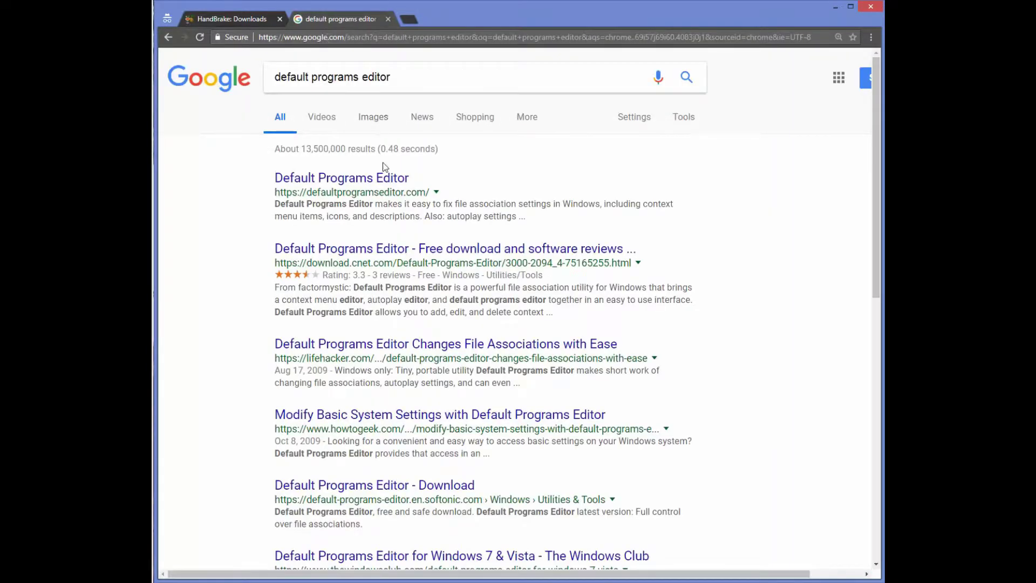
click(396, 181)
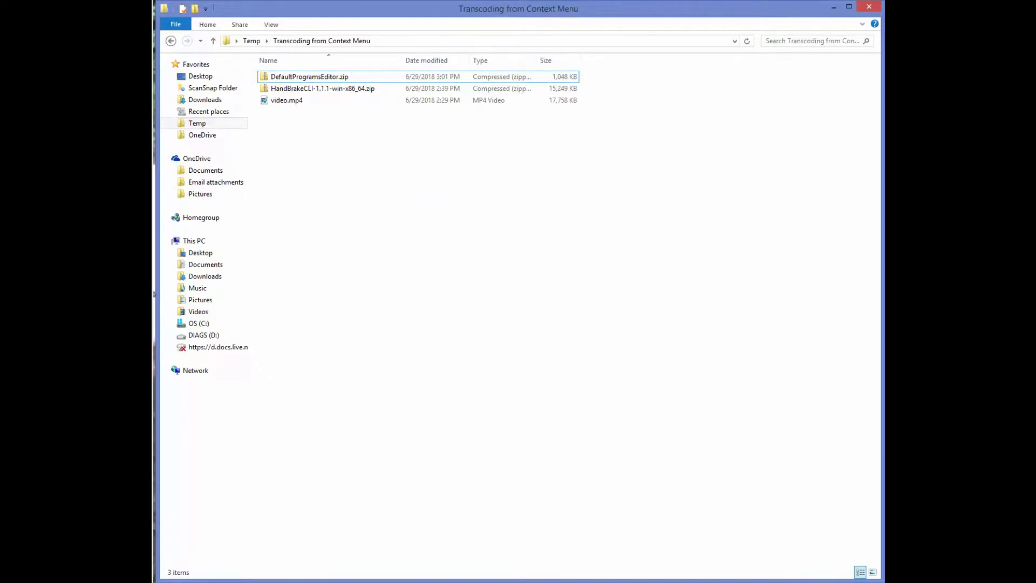
Copy HandBrakeCLI.exe from HandBrakeCLI-1.1.1-win-x86_64.zip into the C: drive's Program Files\HandBrake folder.
click(285, 81)
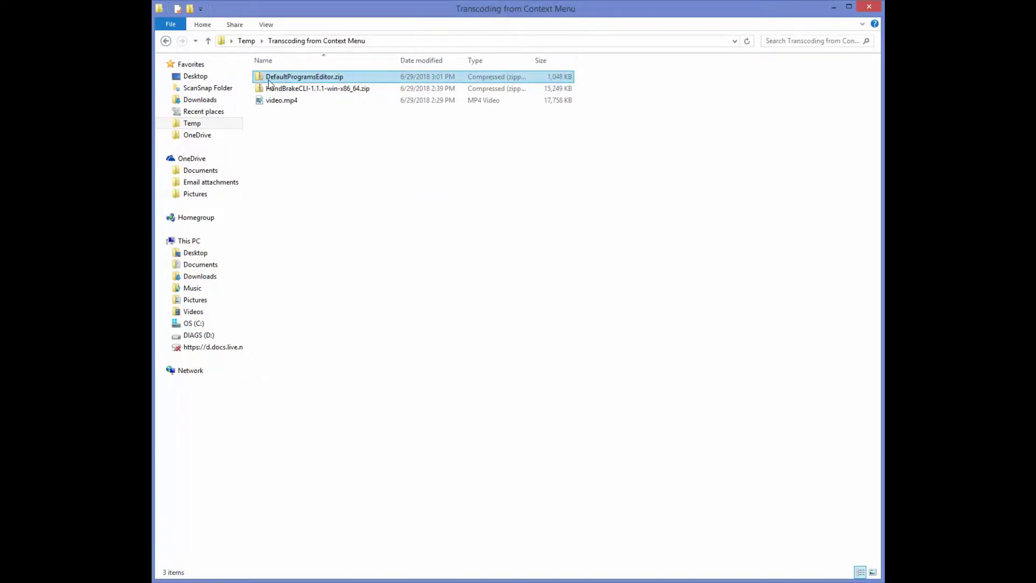
double_click(351, 90)
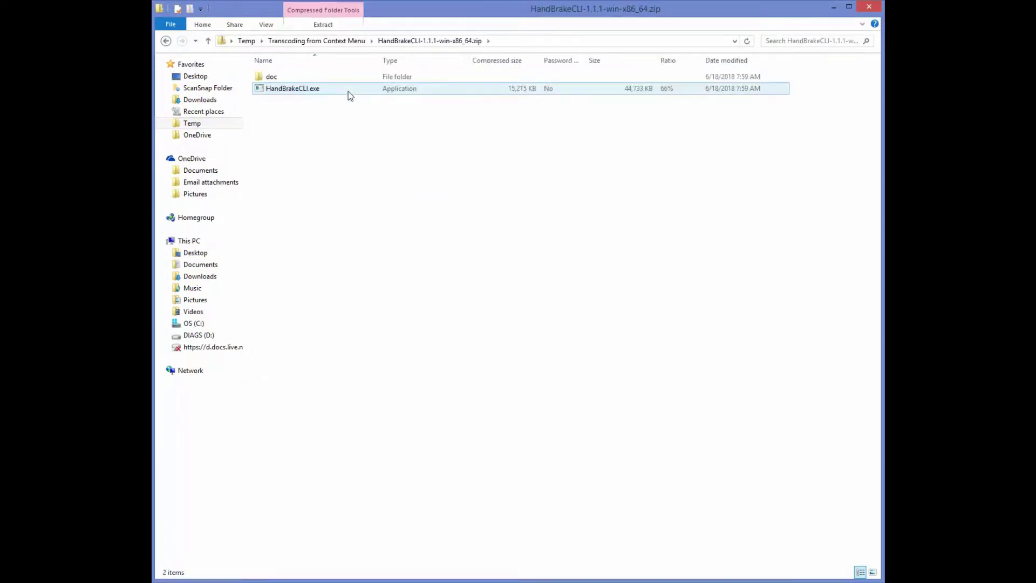
right_click(348, 91)
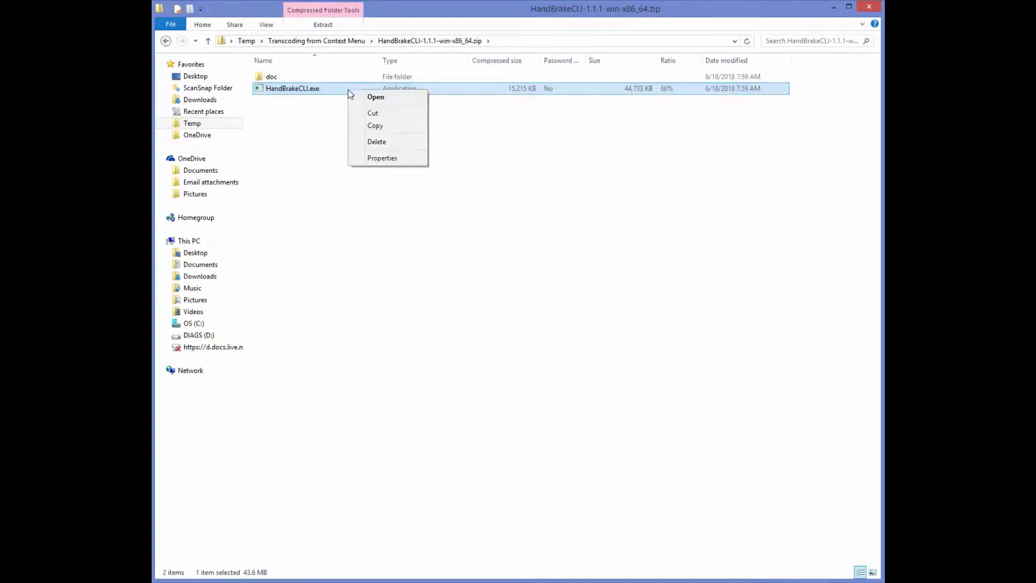
click(376, 126)
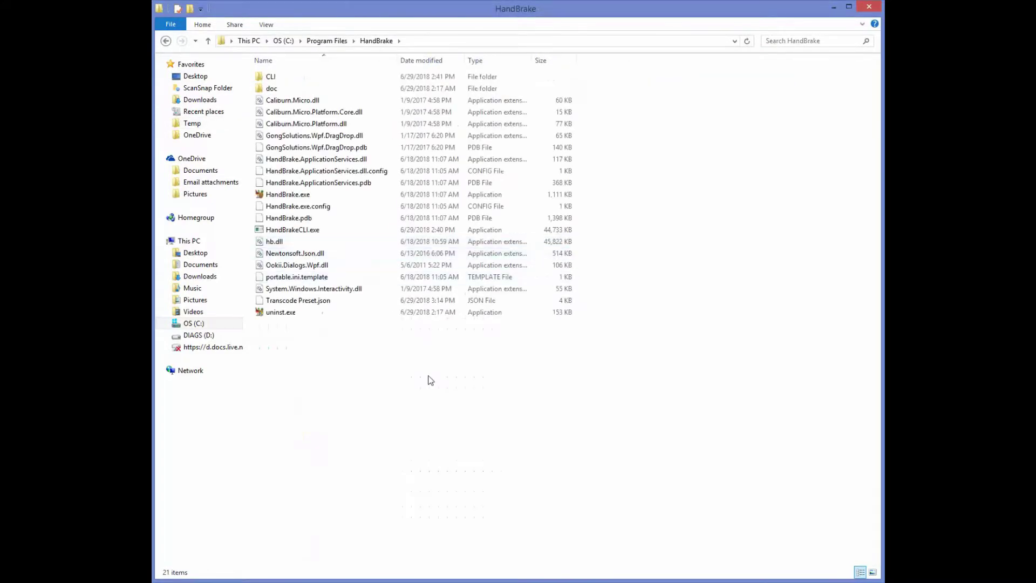
right_click(431, 378)
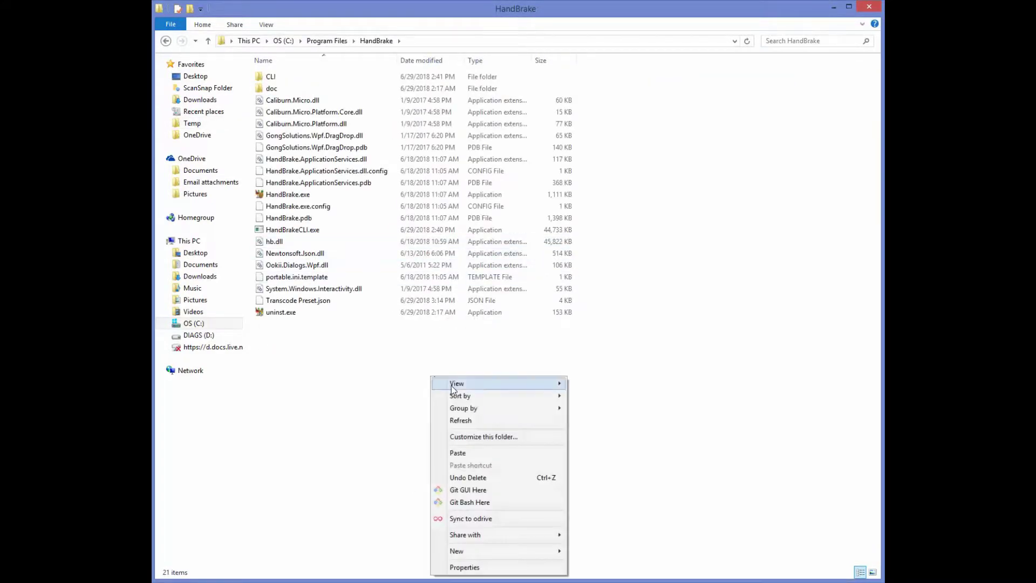
click(480, 455)
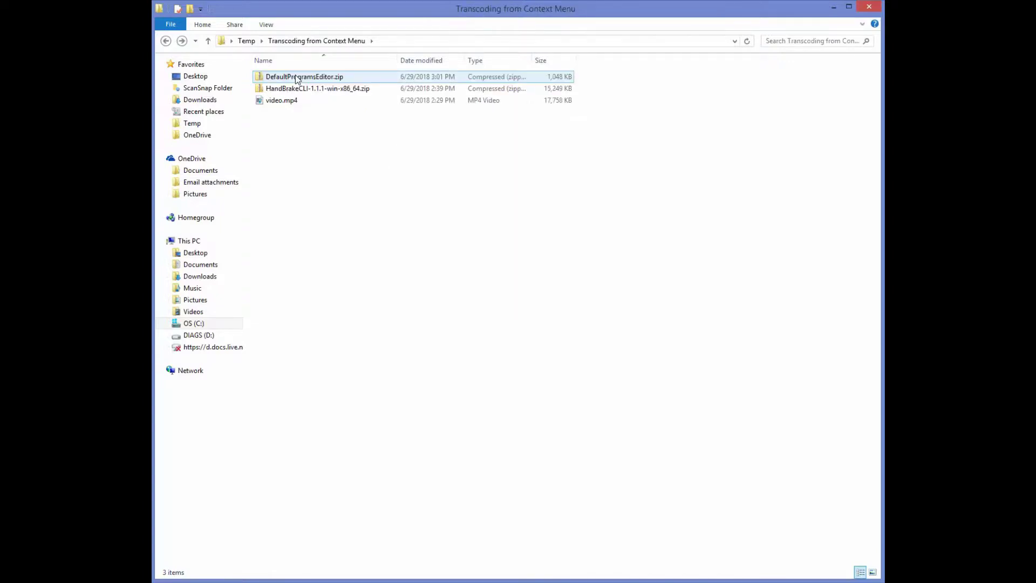
Run Default Programs Editor.exe directly from DefaultProgramsEditor.zip, allowing it past Windows SmartScreen, and move its window clear of the folder list.
double_click(296, 78)
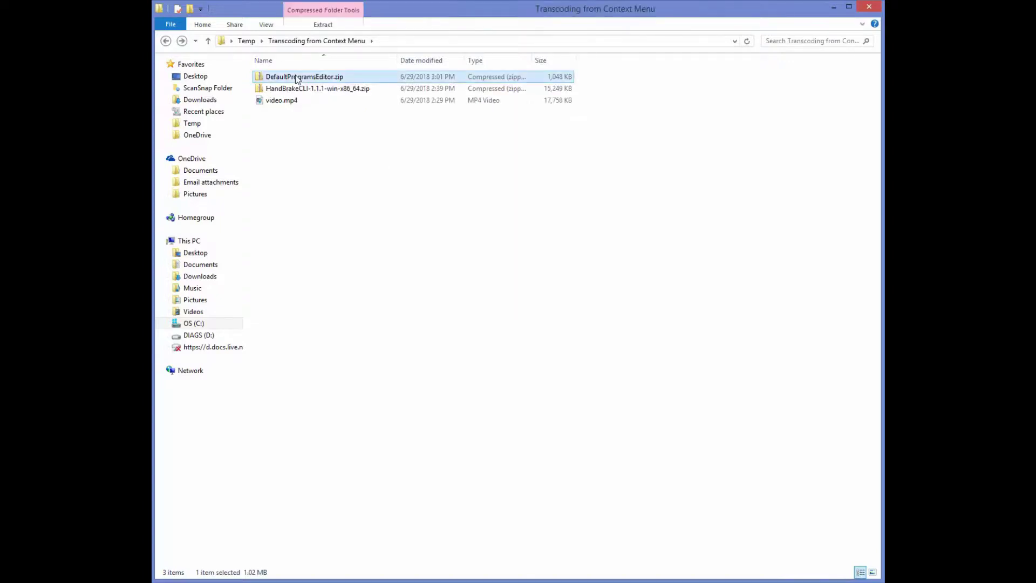
double_click(296, 77)
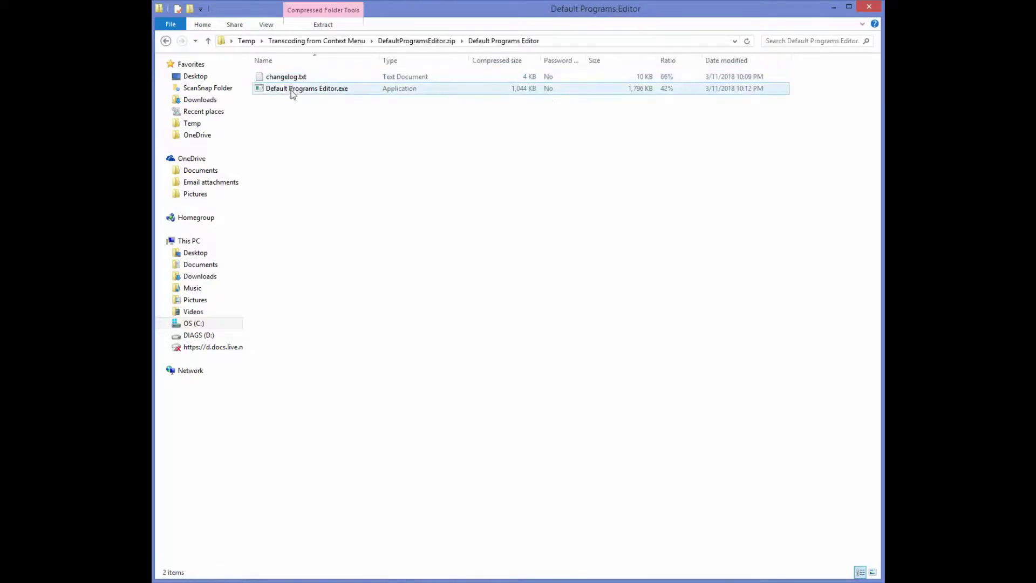
click(331, 90)
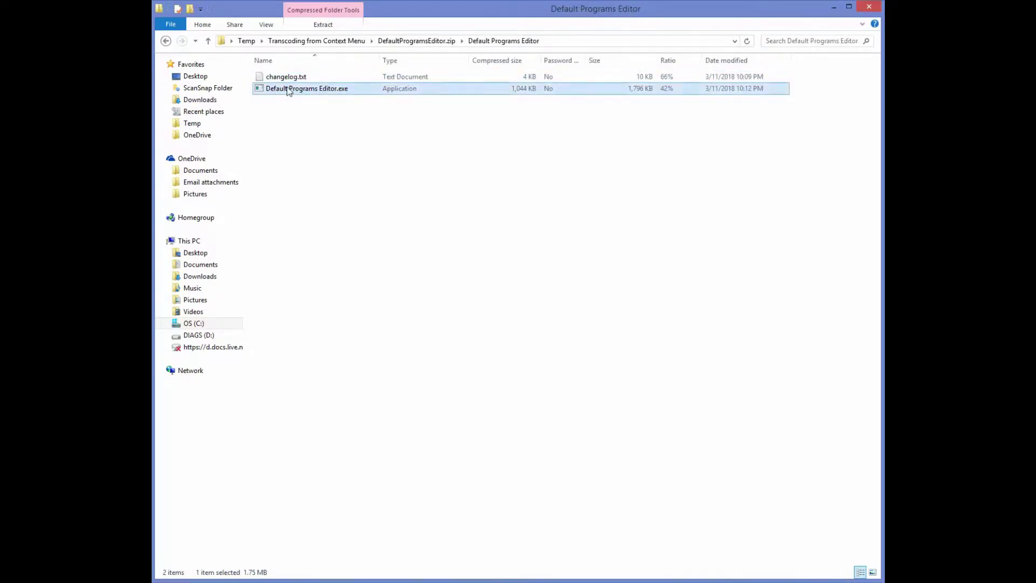
double_click(330, 91)
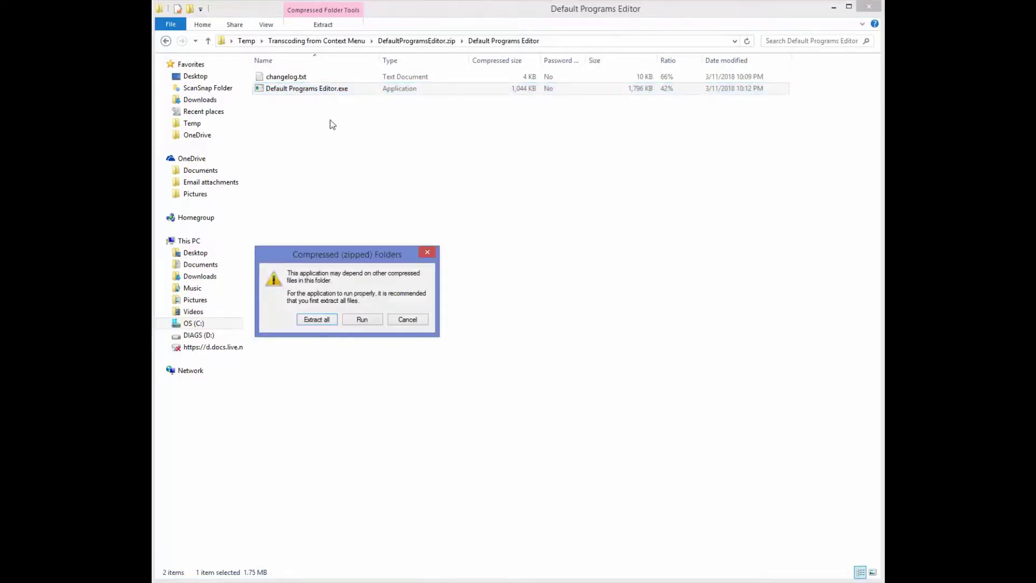
click(365, 322)
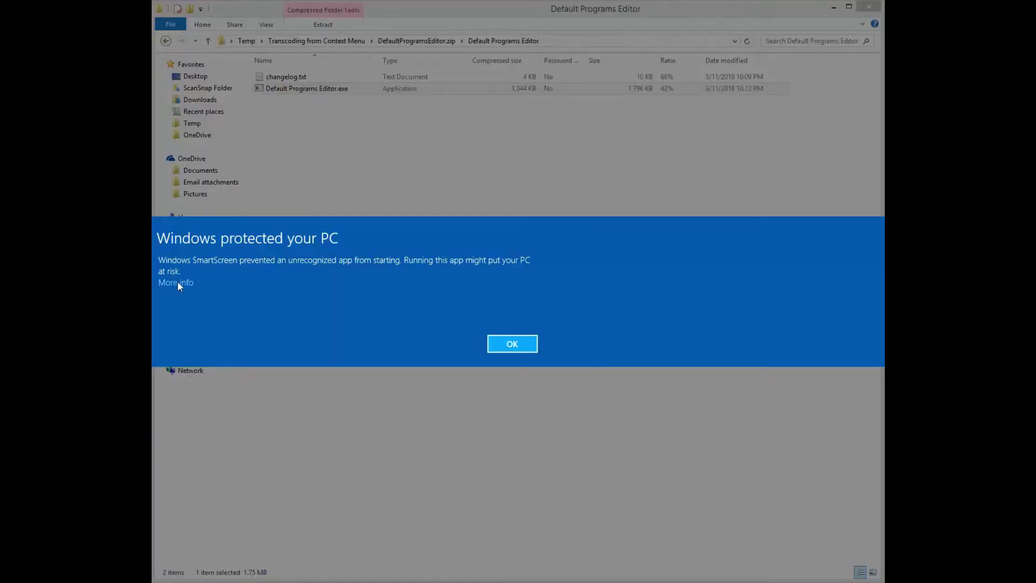
click(179, 284)
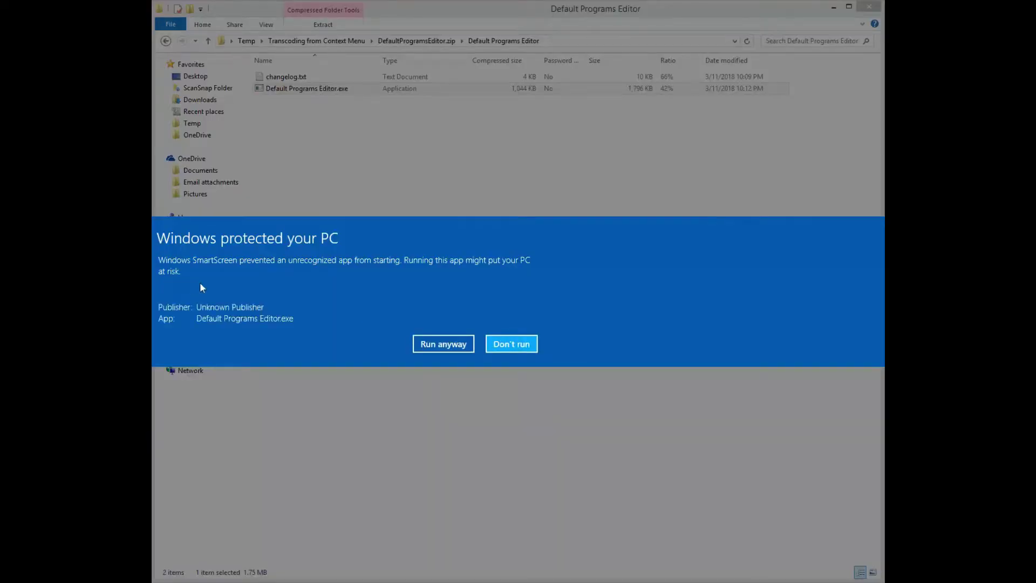
click(439, 345)
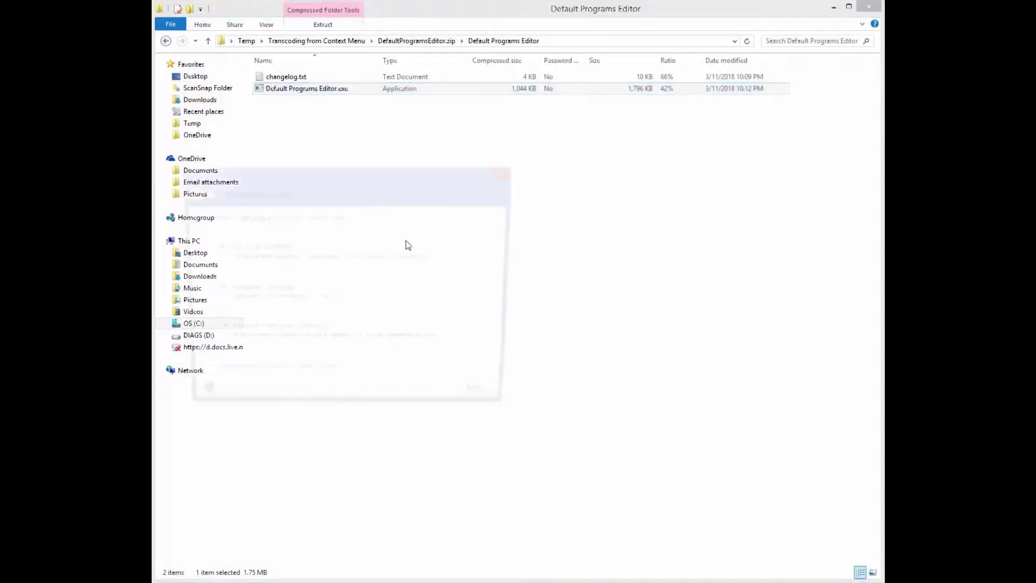
drag(312, 173, 514, 188)
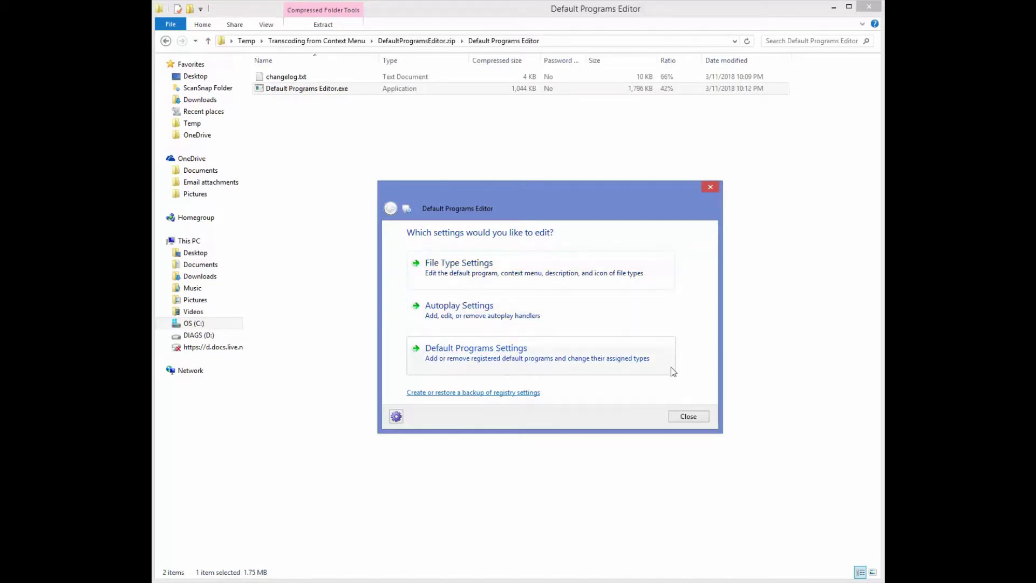
Open the file type context menu settings for the .mp4 extension, filtering the extensions by "mp4".
click(508, 274)
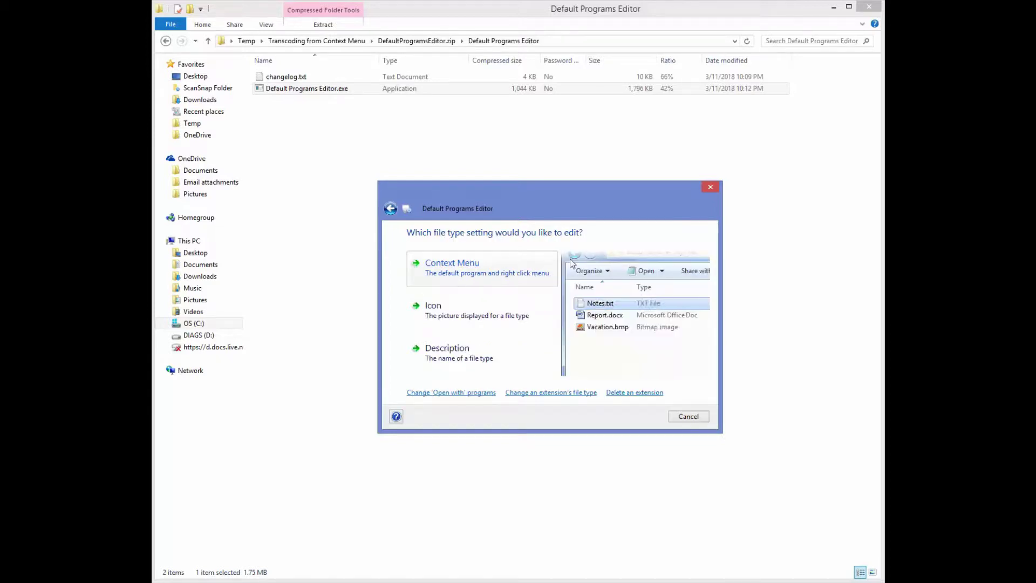
click(449, 278)
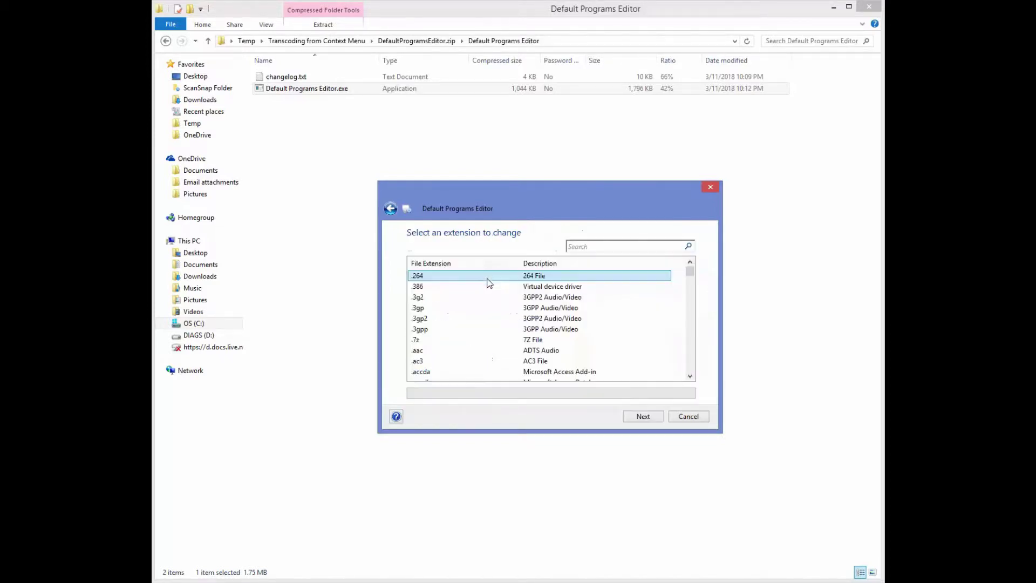
click(606, 245)
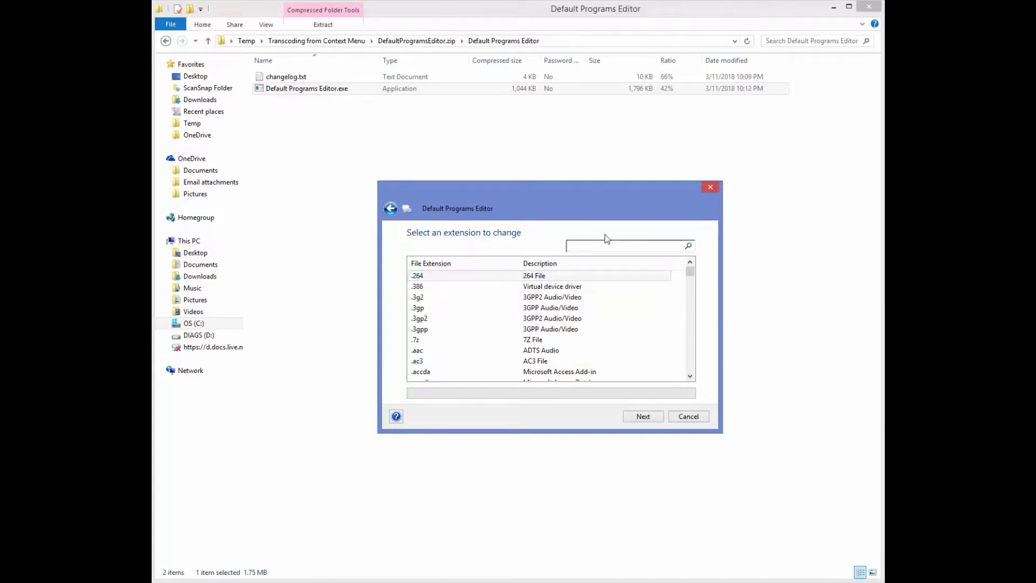
text(mp4)
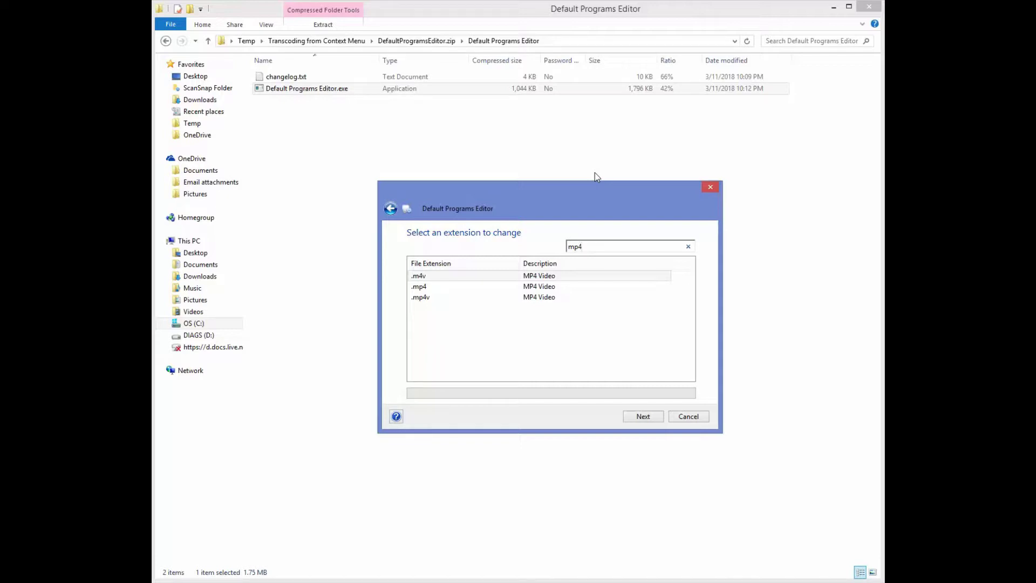
double_click(555, 286)
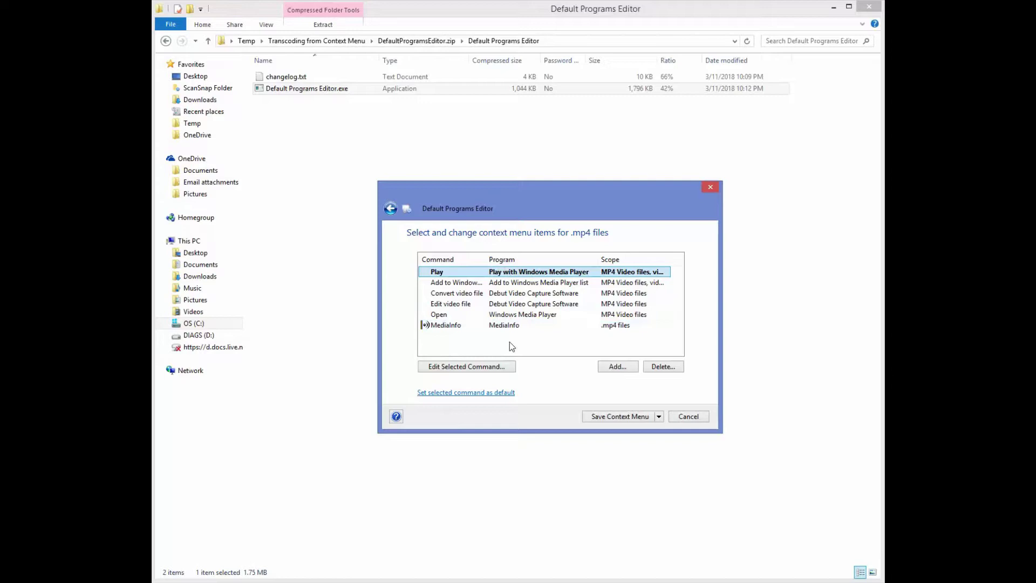
Add a context menu item named "Transcode to 24fps" that uses HandBrakeCLI.exe from the HandBrake program folder.
click(618, 368)
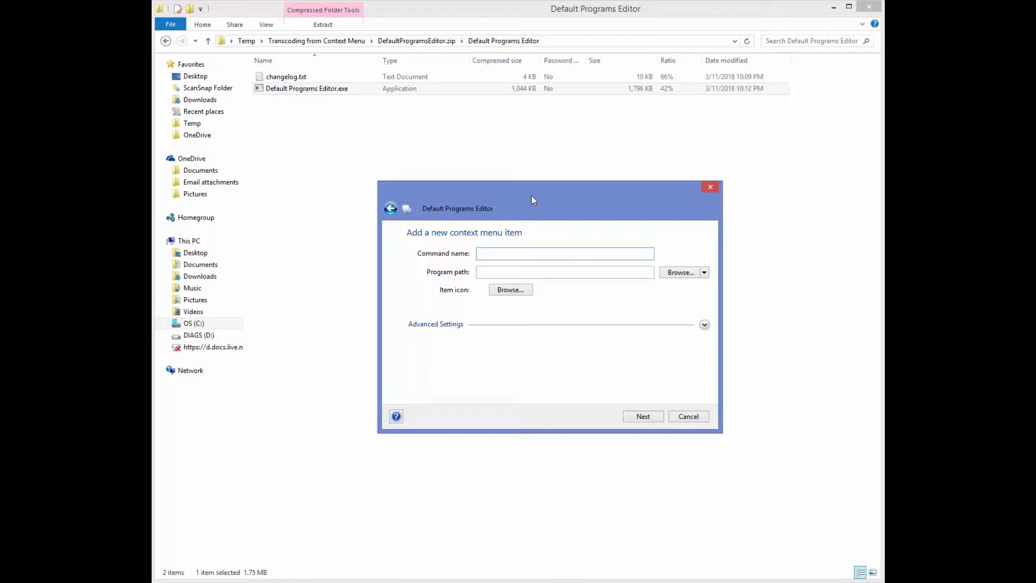
text(Transcode to 24fps)
click(683, 273)
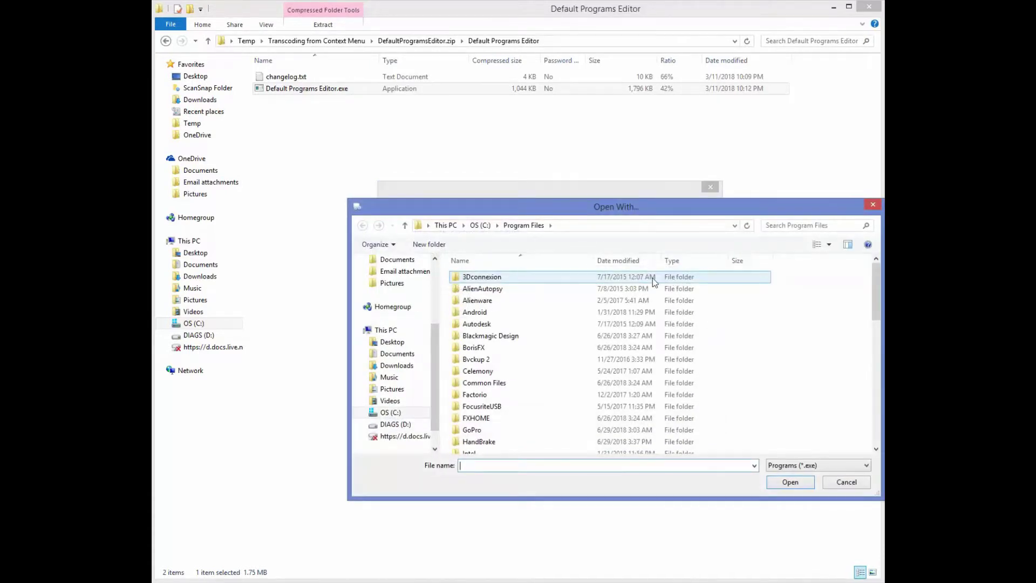
double_click(479, 442)
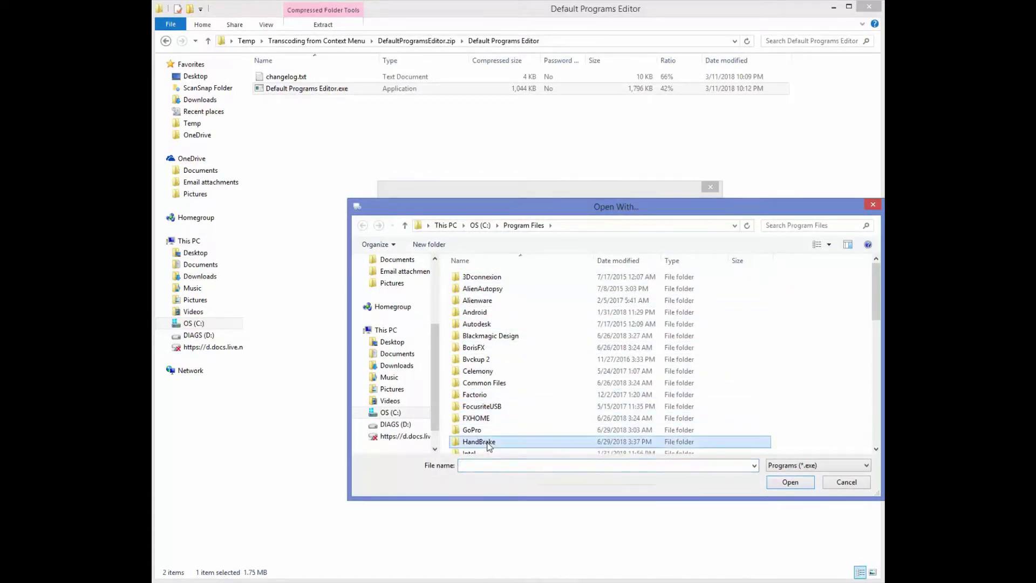
click(493, 312)
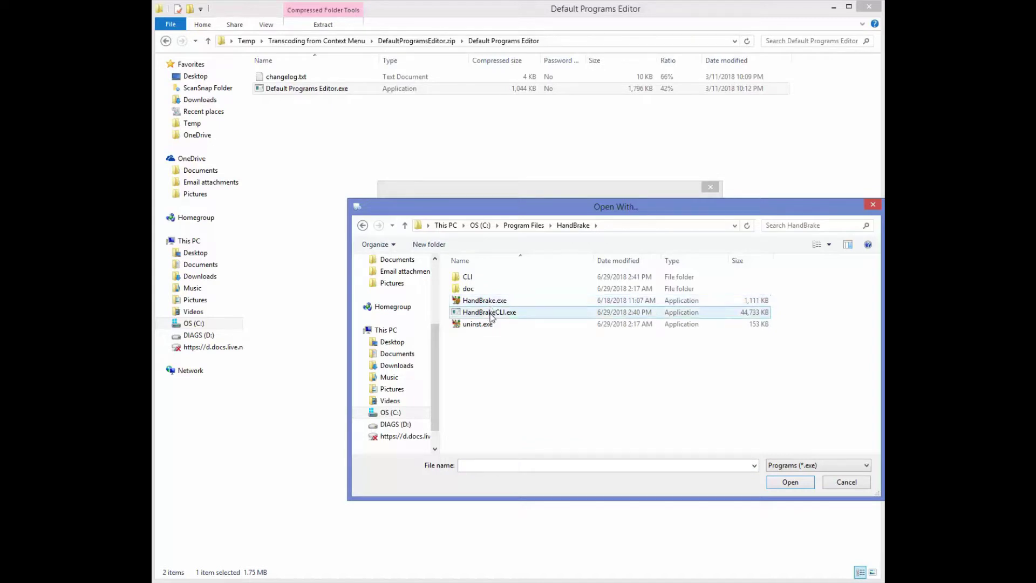
double_click(520, 314)
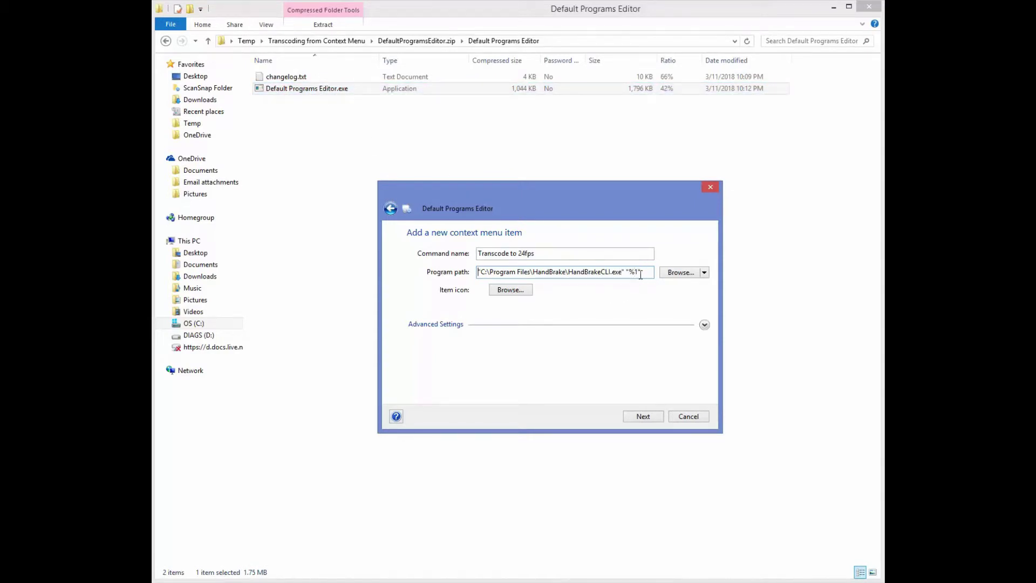
Insert the arguments --preset-import-gui -Z "Video Editing @ 24fps" -i before "%1" in the command's program path.
click(625, 273)
key(ctrl+v)
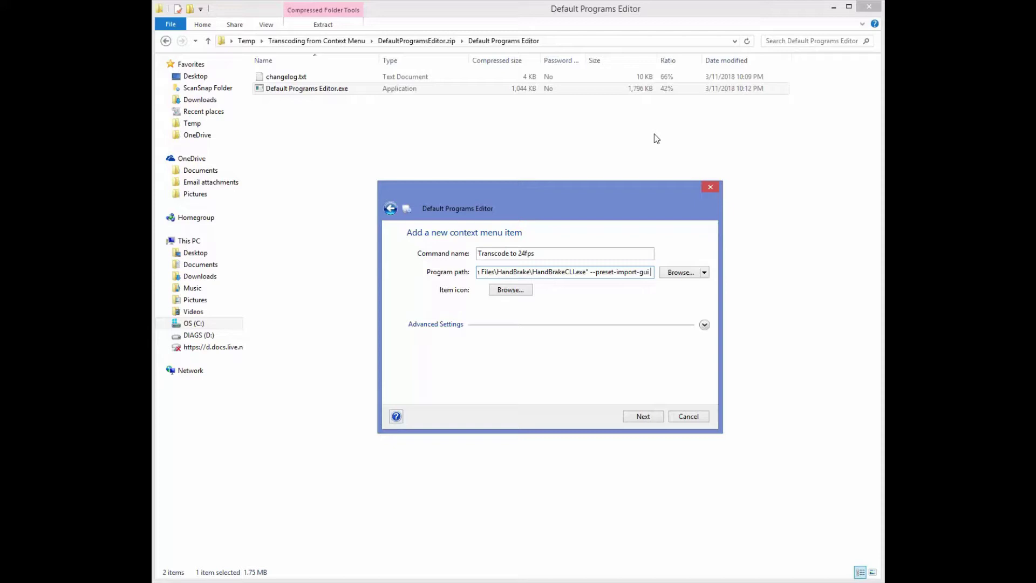
text(-Z)
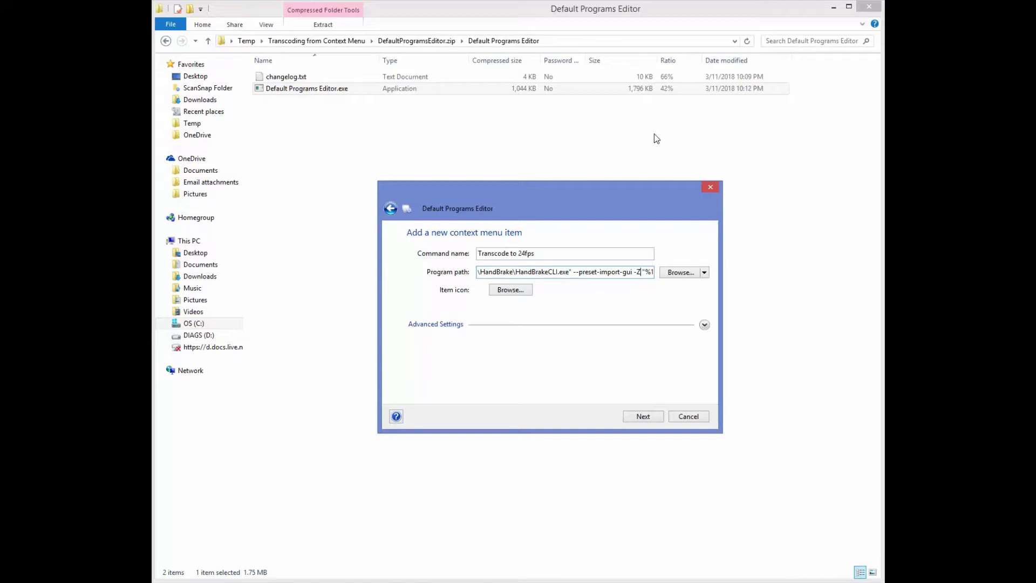
text( " Video)
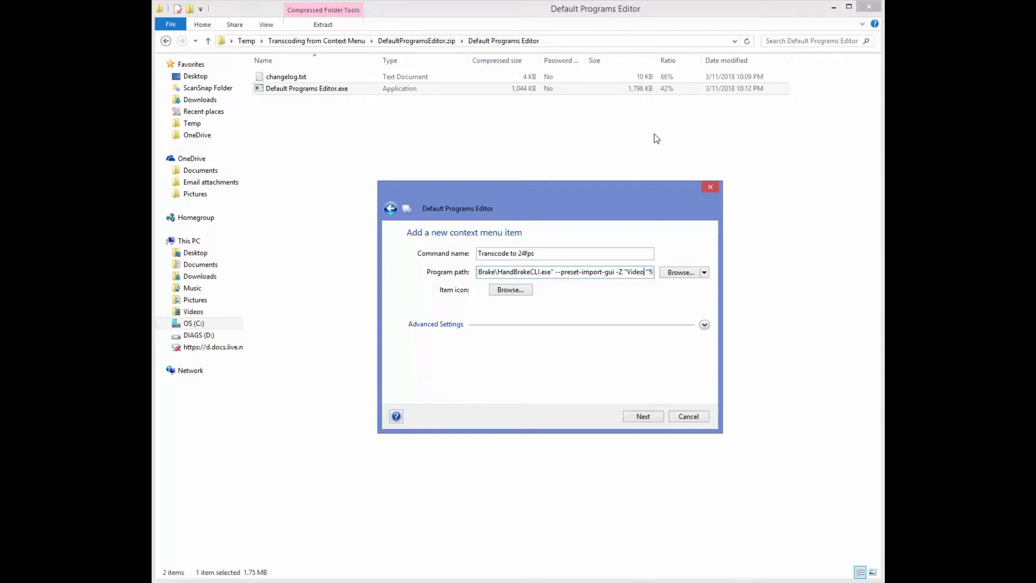
text( Editing)
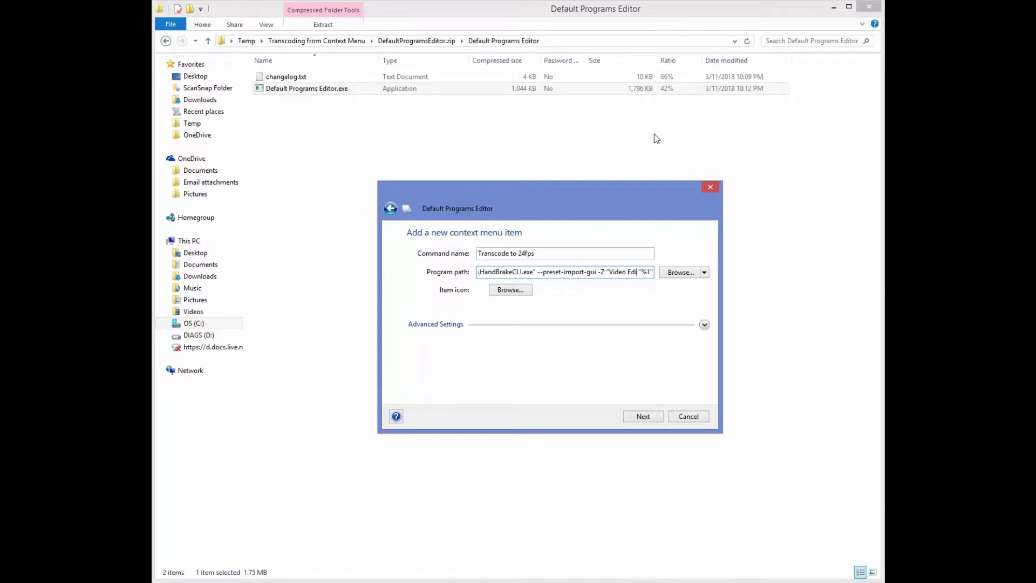
text( @ 24)
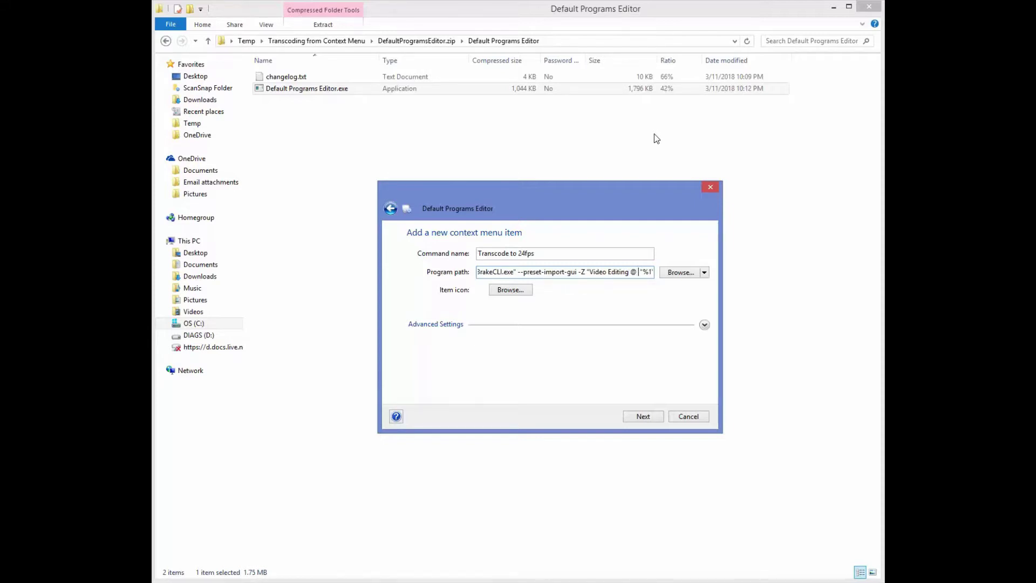
text(fps )
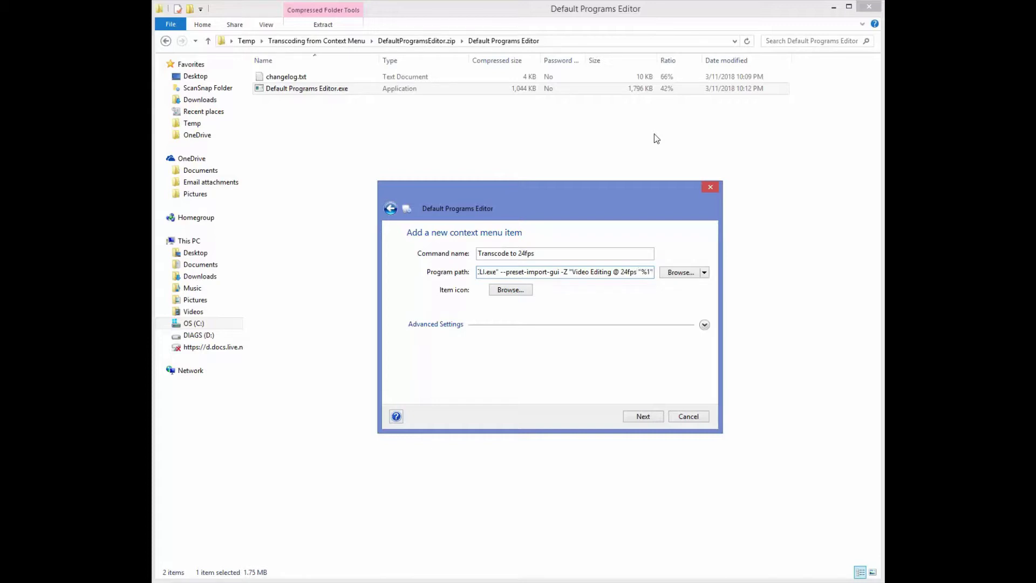
text(" -i)
key(End)
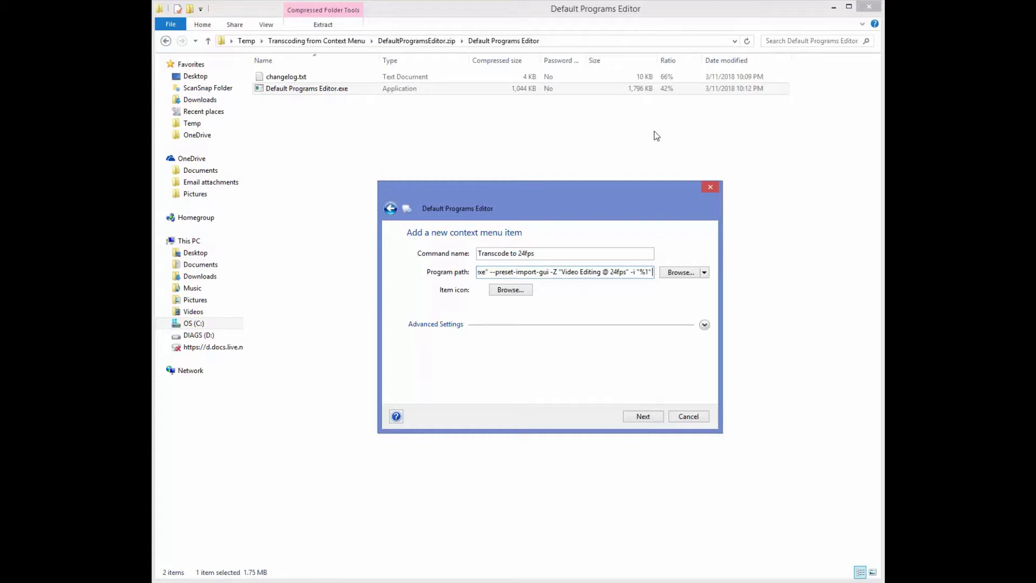
Append the output argument -o "OUTPUT.mp4" to the end of the program path.
text(-d)
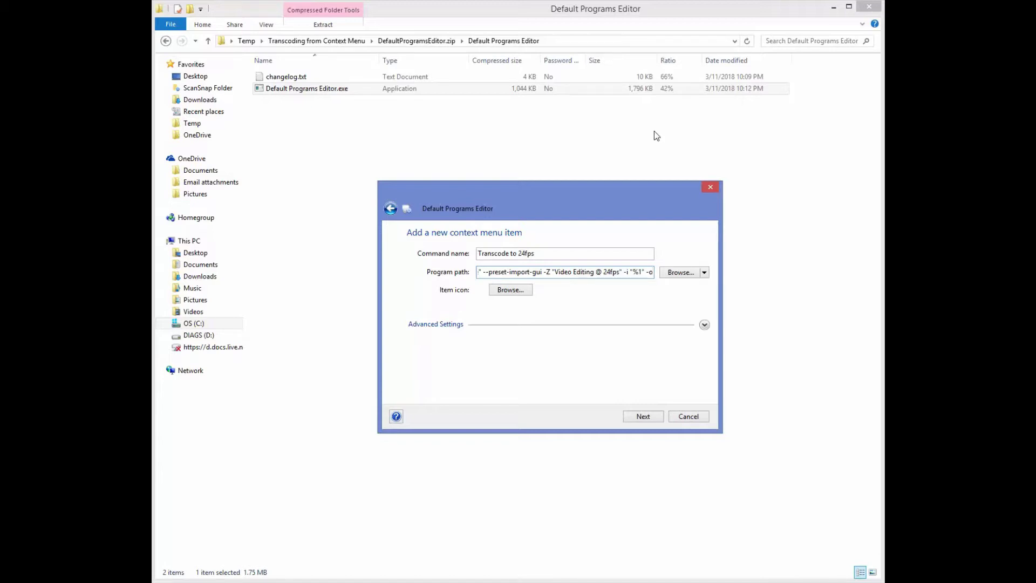
text("OUTPUT)
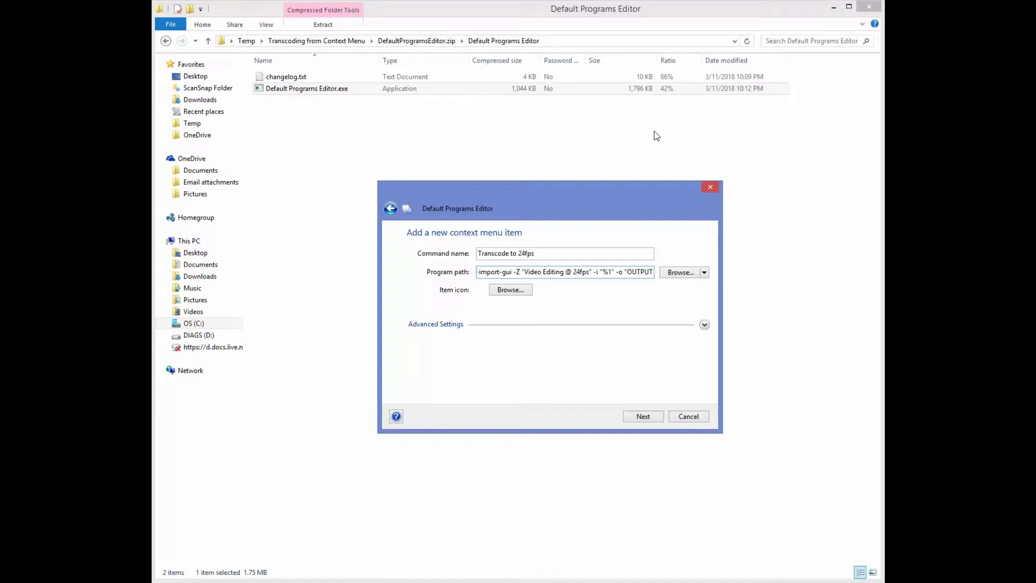
text(.mp4")
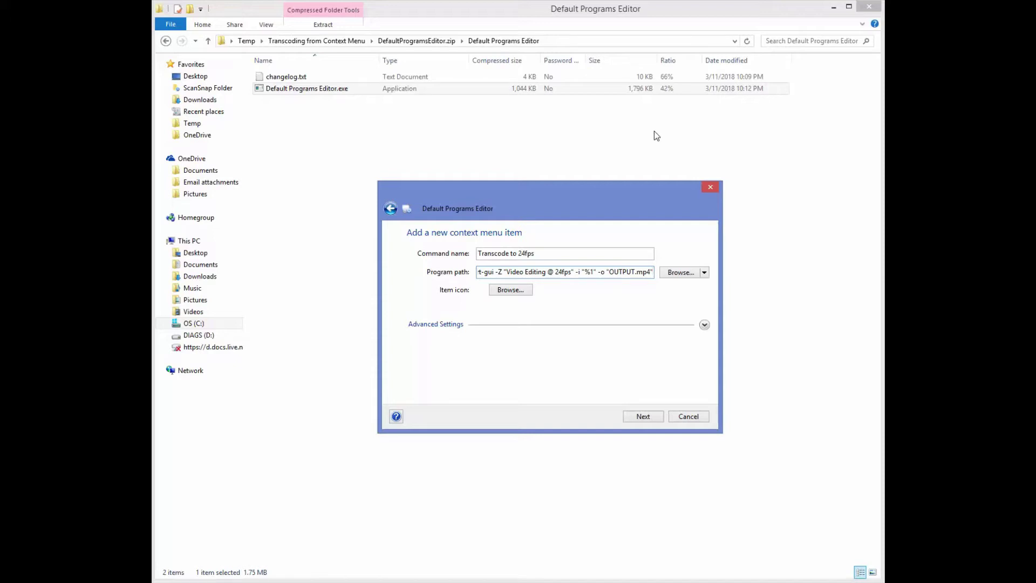
Replace the output file name in the program path with "%1-Constant 24fps.mp4", keeping the -o argument.
key(BackSpace)
key(BackSpace)
key(BackSpace)
key(BackSpace)
key(BackSpace)
key(BackSpace)
key(BackSpace)
key(BackSpace)
key(BackSpace)
key(BackSpace)
key(BackSpace)
text(%1-)
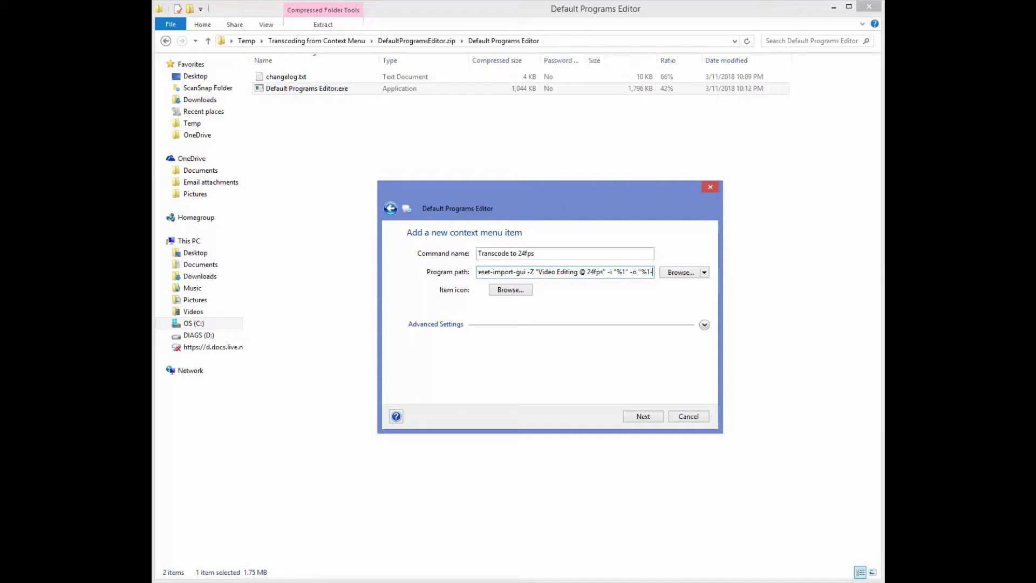
text(Constant)
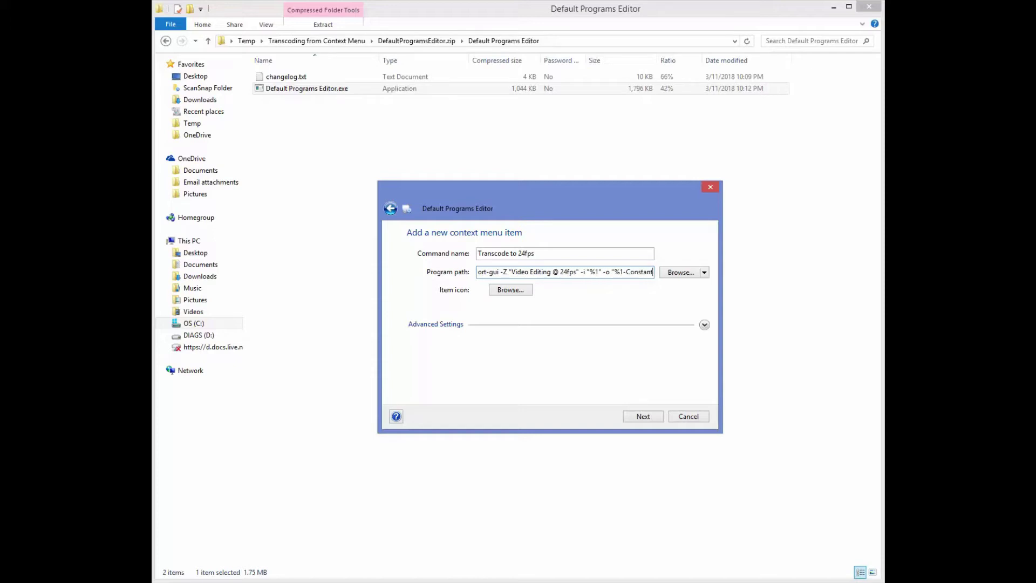
text( 24fps)
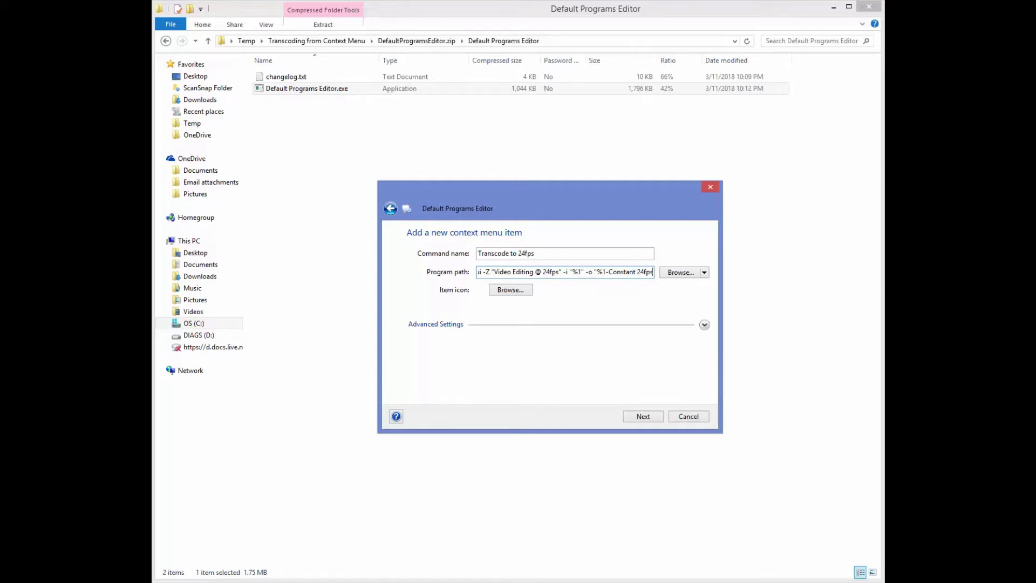
text(.mp4")
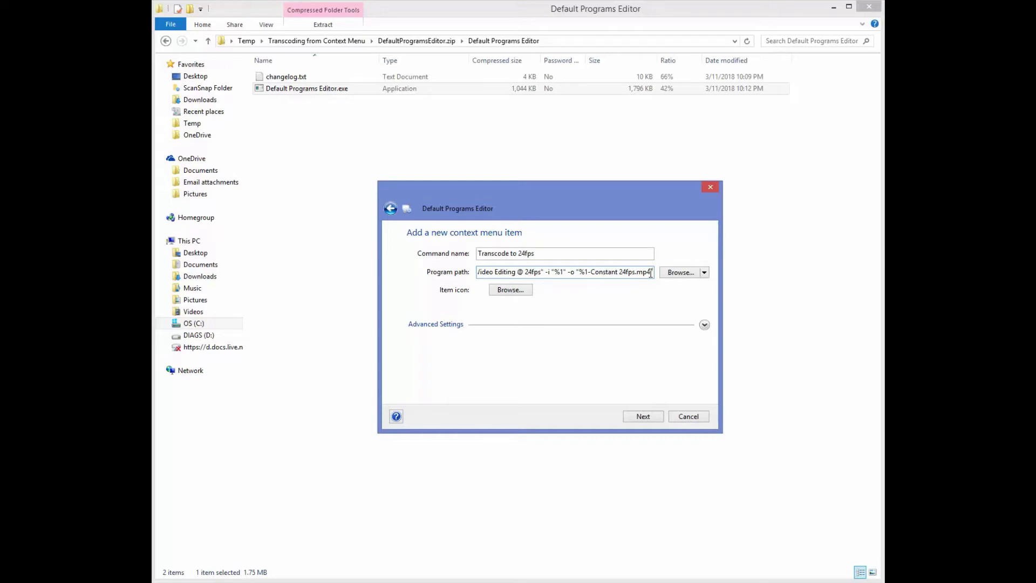
Give the context menu item the green right-arrow icon from shell32.dll and finish adding the item.
click(511, 290)
click(439, 304)
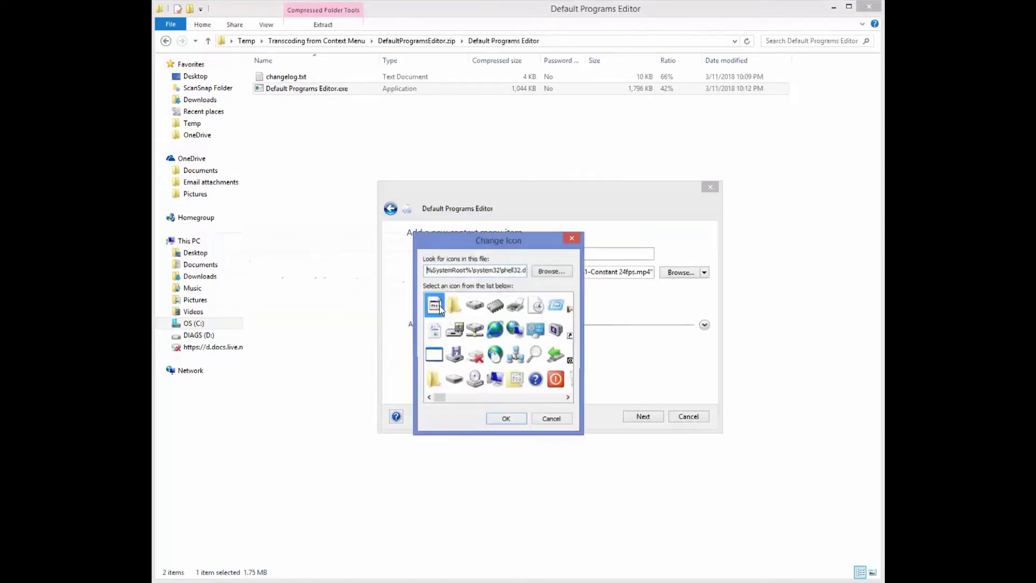
click(568, 398)
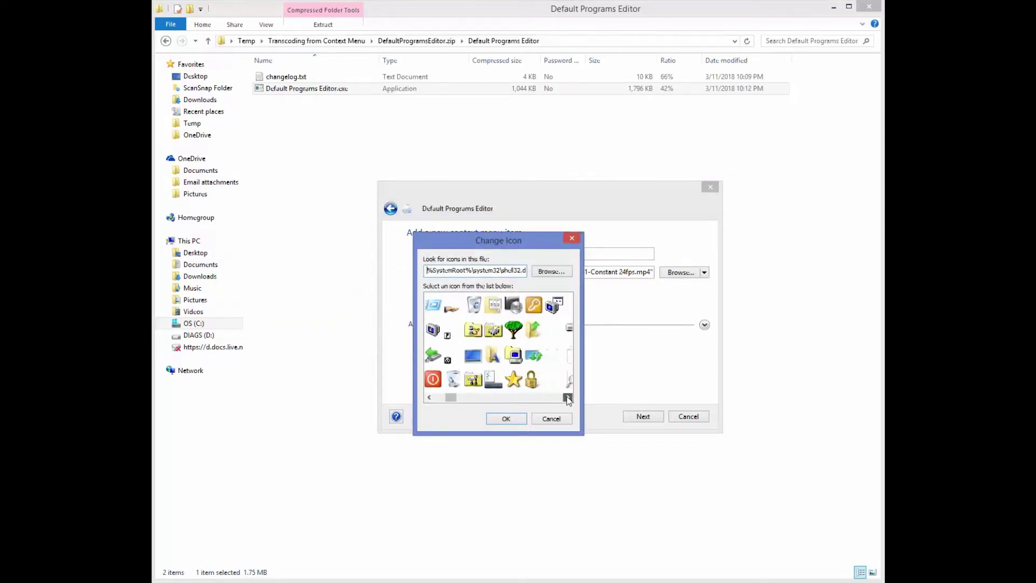
click(568, 397)
click(567, 397)
click(568, 397)
click(568, 397)
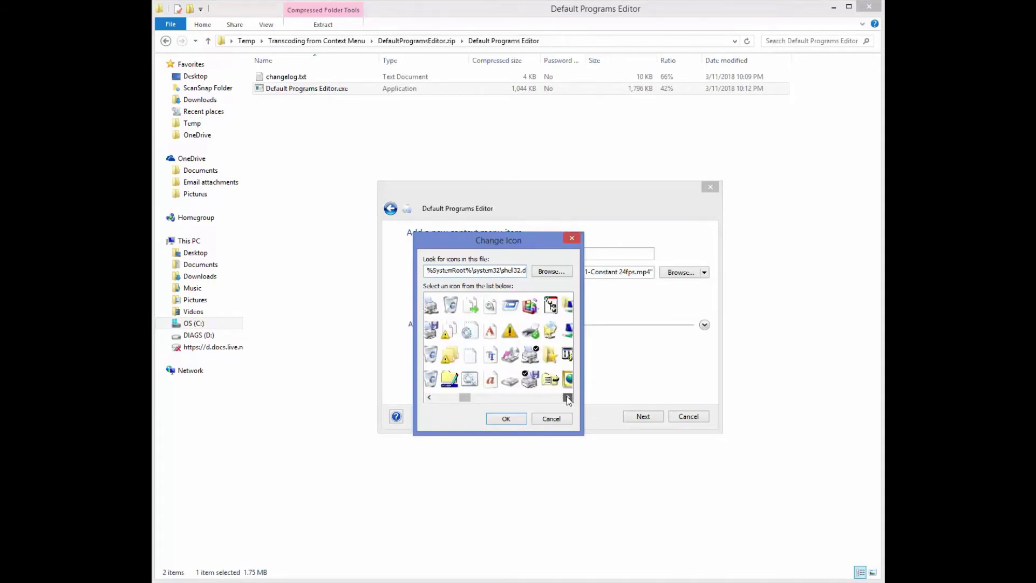
click(567, 397)
click(568, 397)
click(568, 397)
click(568, 397)
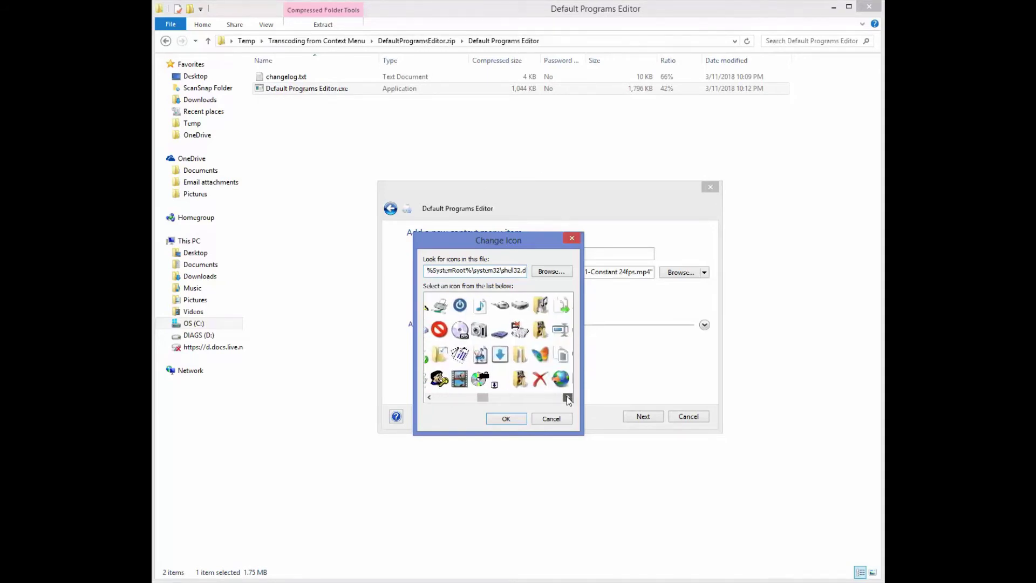
click(568, 398)
click(568, 398)
click(568, 397)
click(568, 398)
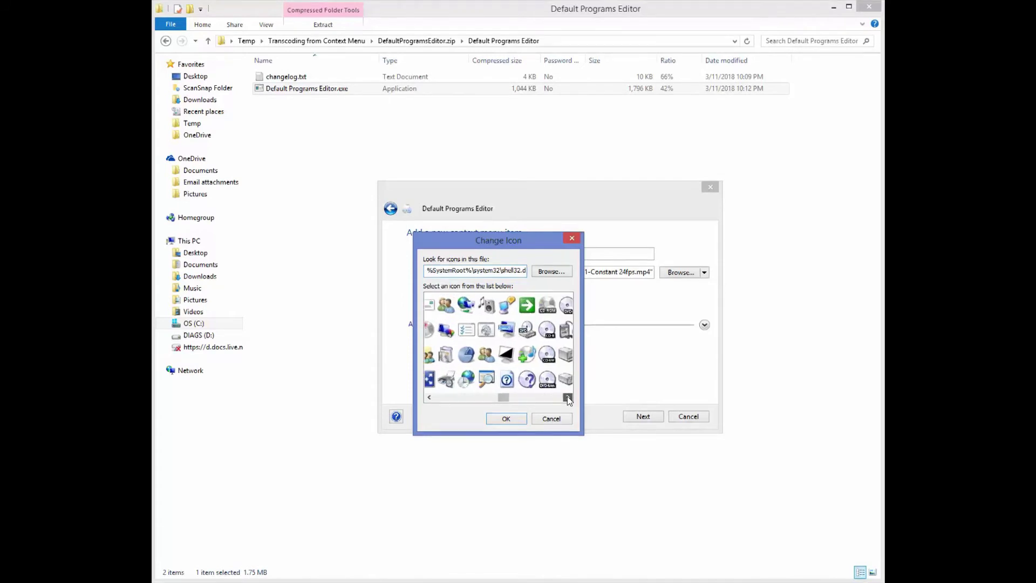
click(568, 397)
click(515, 305)
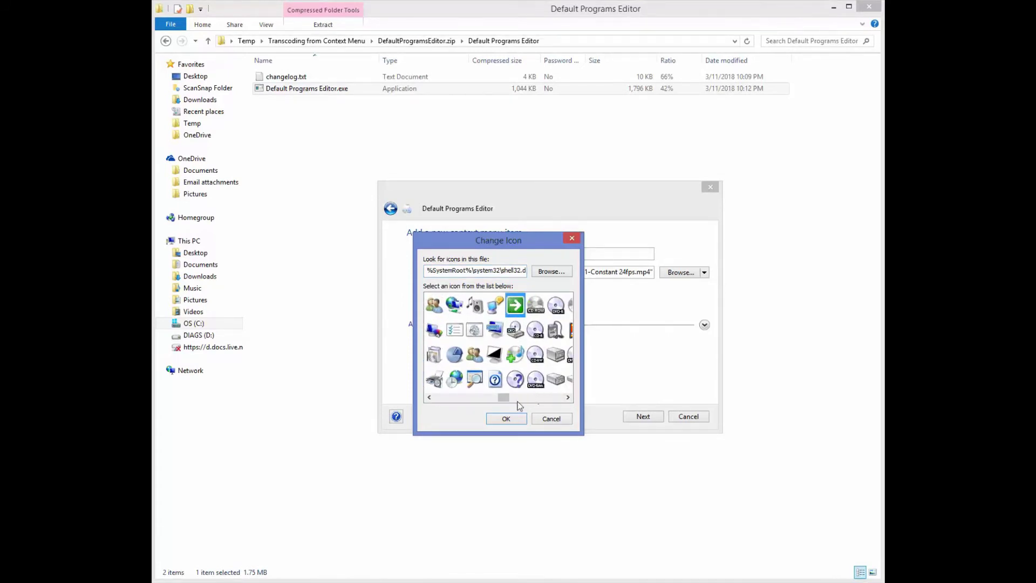
click(506, 417)
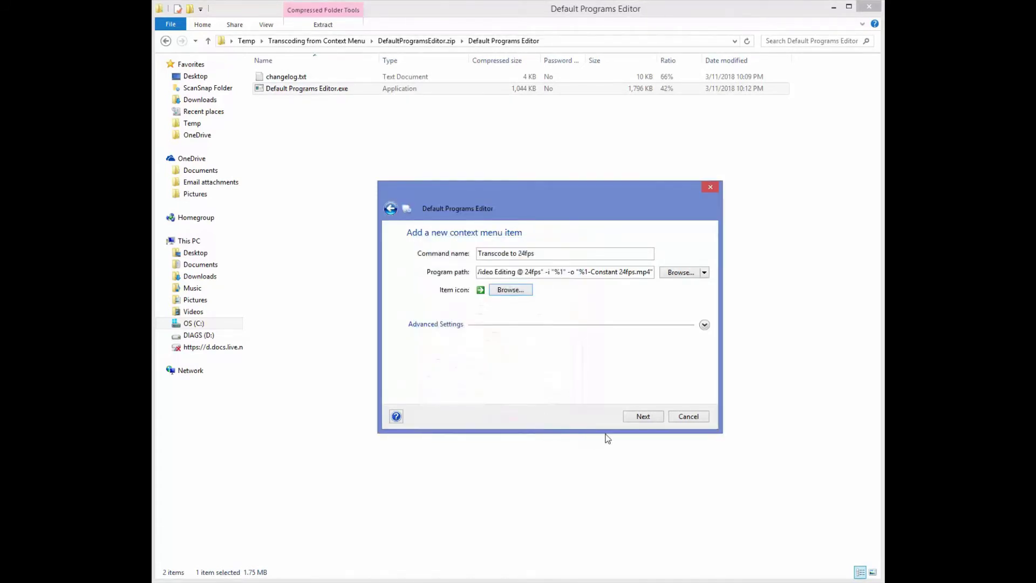
click(644, 417)
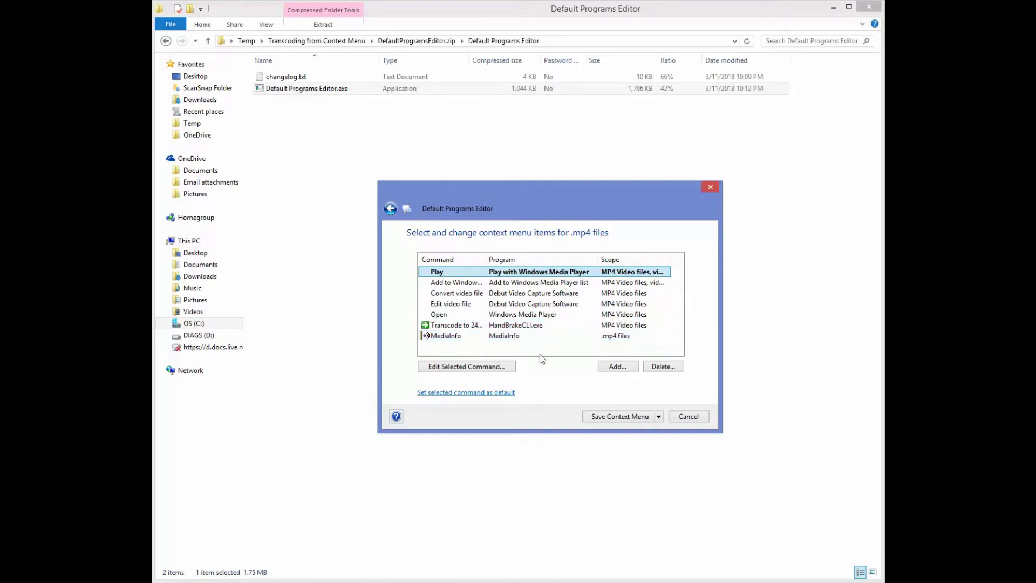
Save the context menu for .mp4 files and close Default Programs Editor.
click(612, 419)
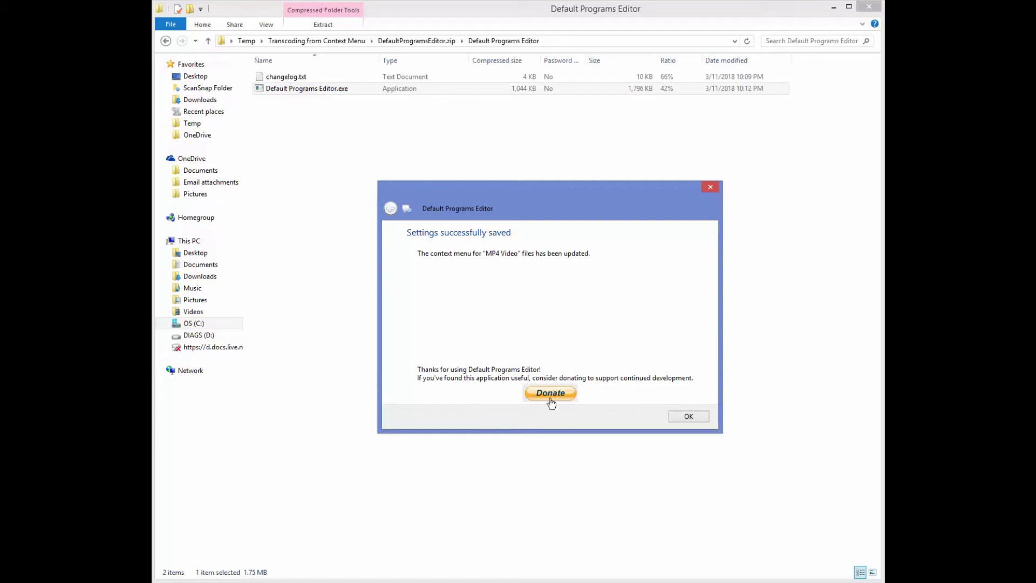
click(694, 420)
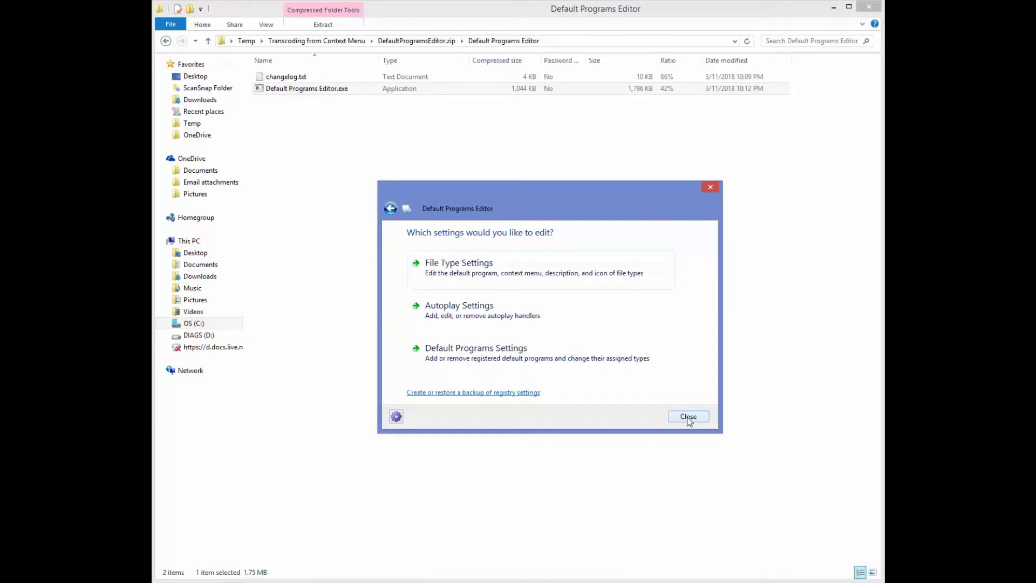
click(688, 417)
Run Transcode to 24fps on video.mp4 in the Transcoding from Context Menu folder, moving the HandBrakeCLI window clear of the file list.
key(BackSpace)
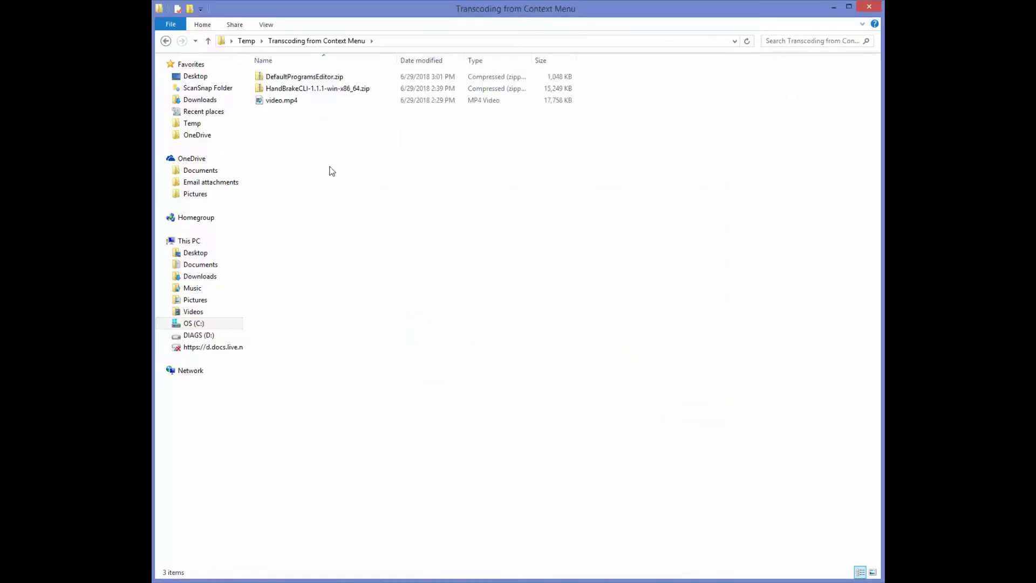
click(286, 105)
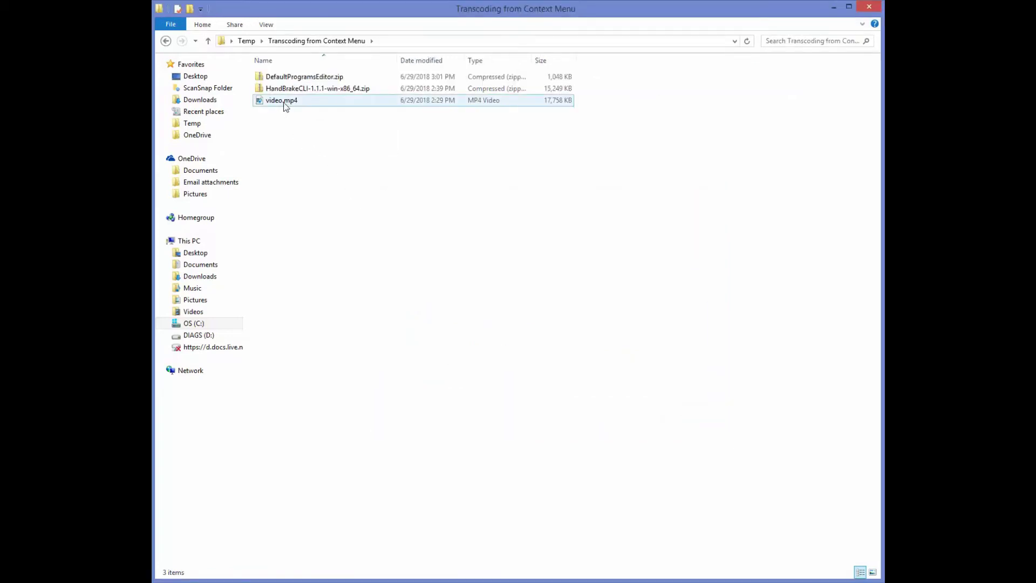
right_click(283, 102)
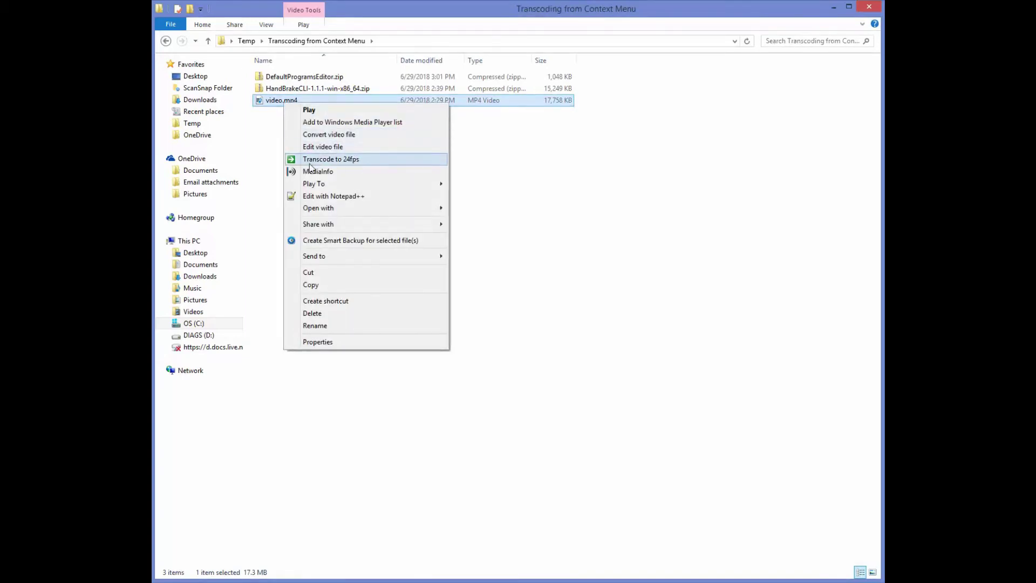
click(373, 160)
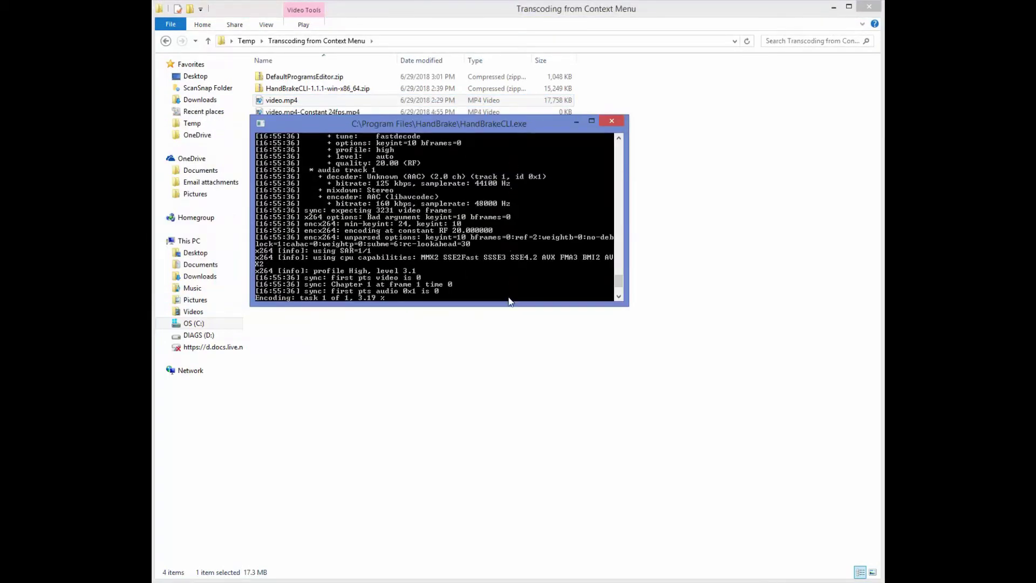
drag(470, 123, 573, 226)
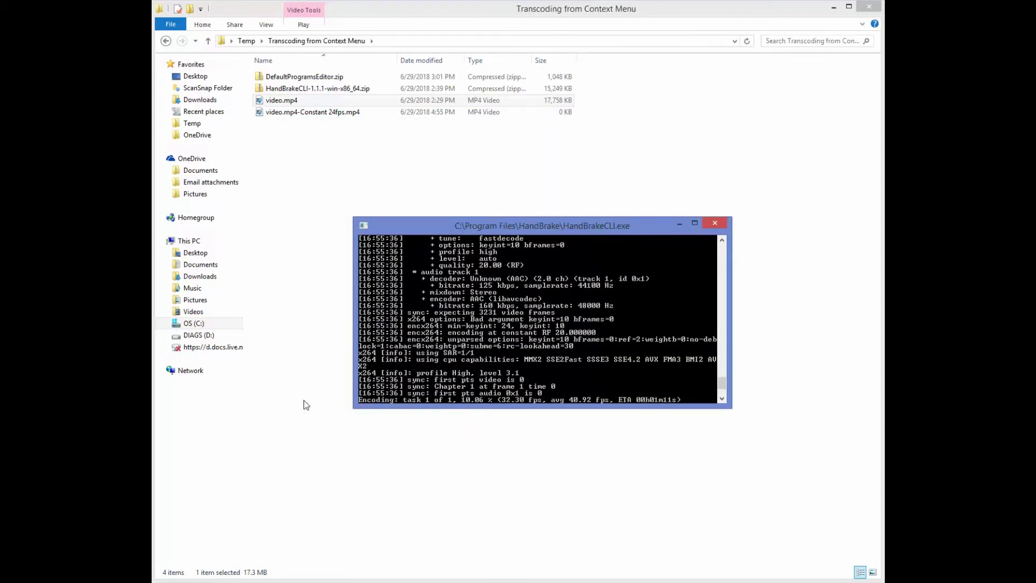
Examine the frame rate mode and frame rate of the original video.mp4 in MediaInfo.
click(286, 103)
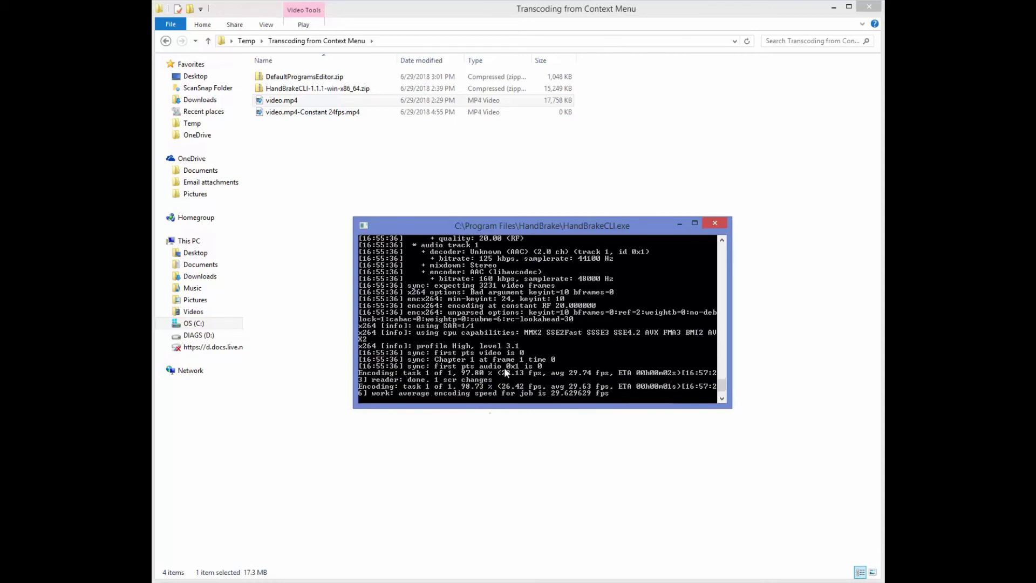
right_click(290, 102)
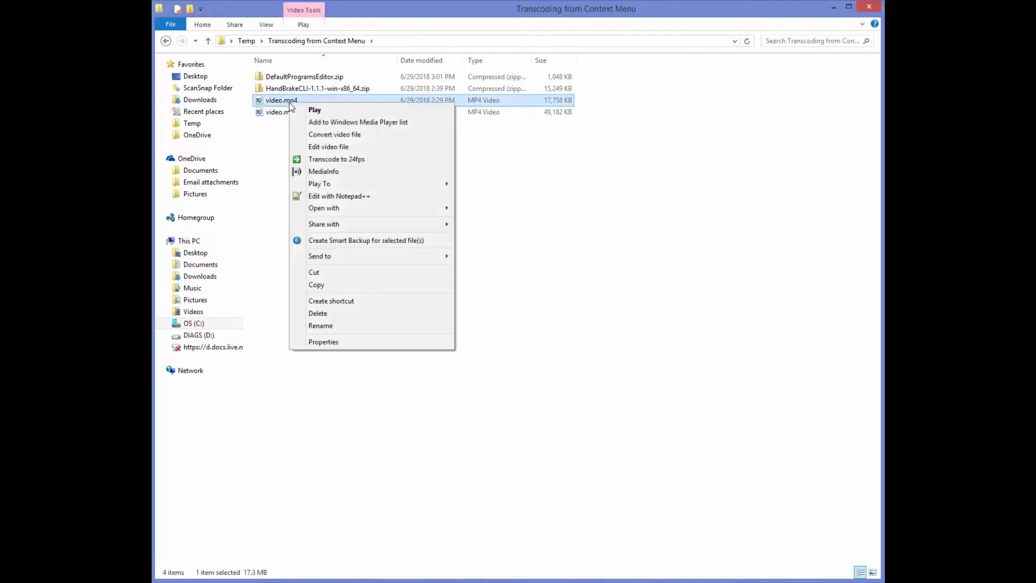
click(322, 171)
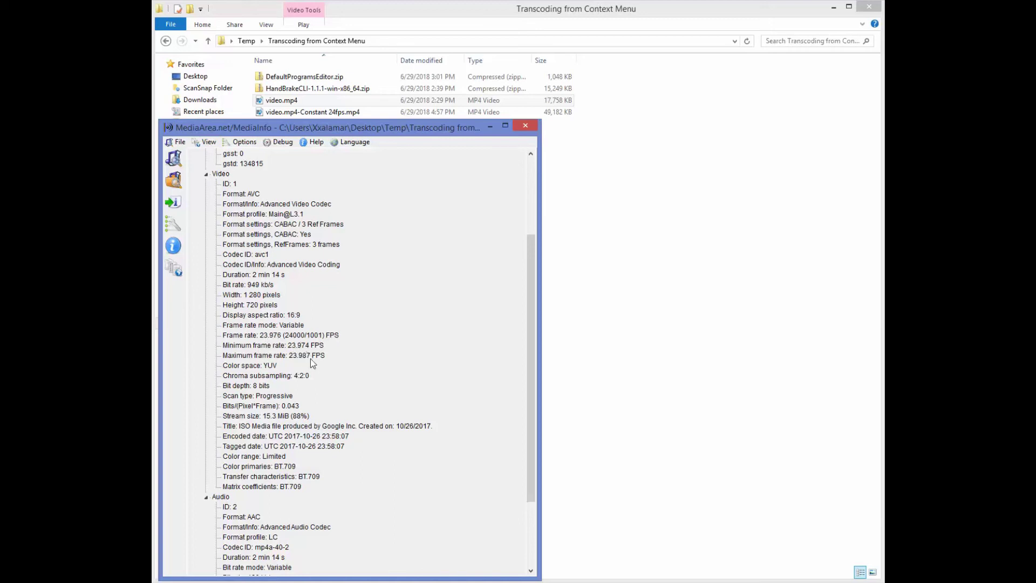
Open video.mp4-Constant 24fps.mp4 in MediaInfo beside the original's window and compare the frame rate details in its Video section.
right_click(349, 114)
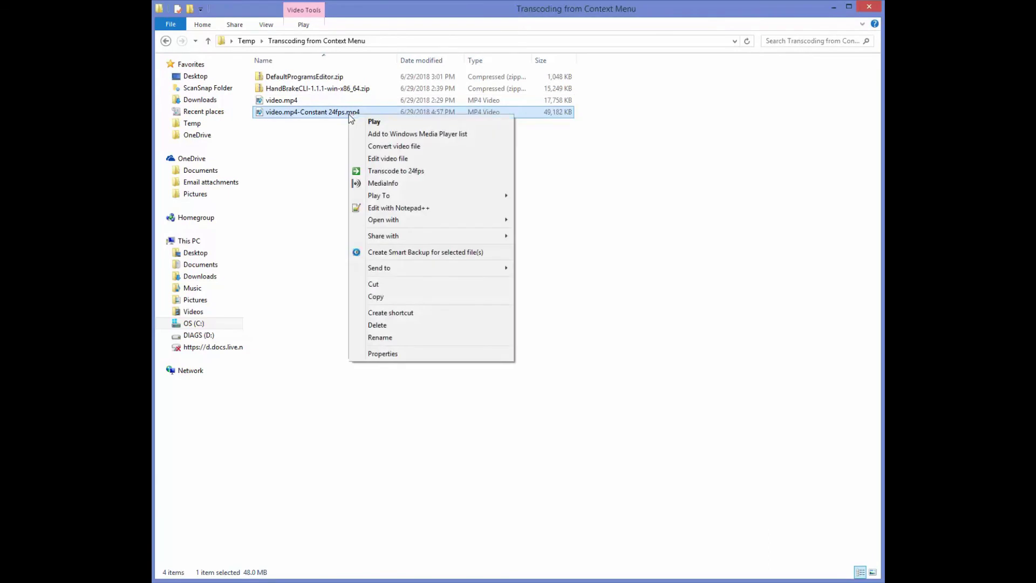
click(392, 183)
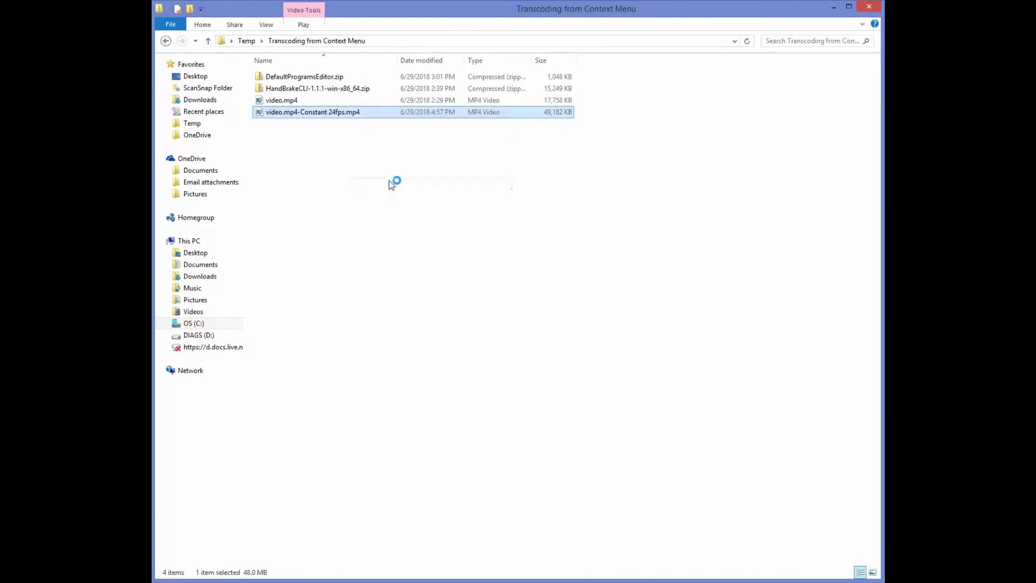
drag(364, 166, 624, 136)
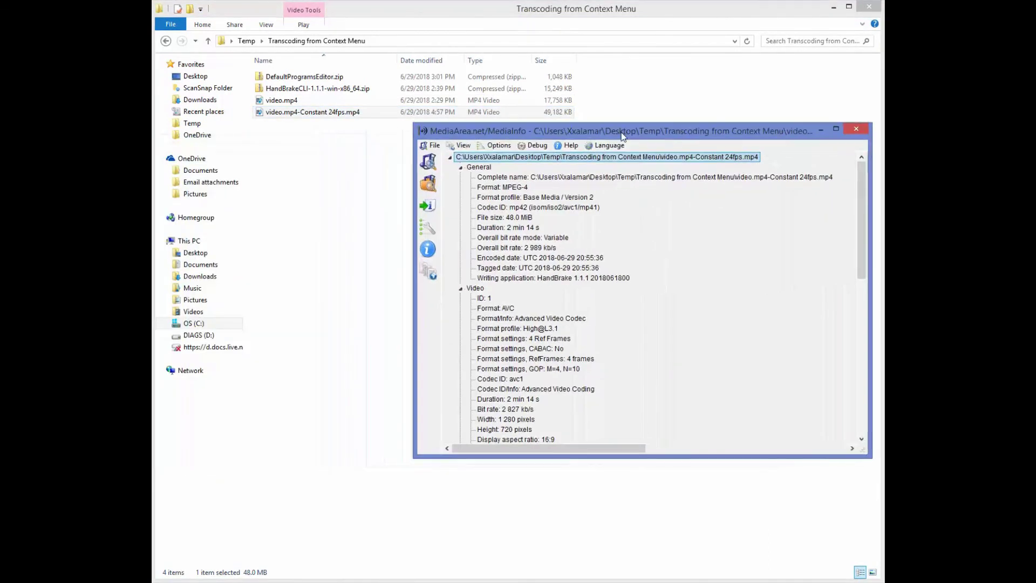
drag(414, 459, 542, 570)
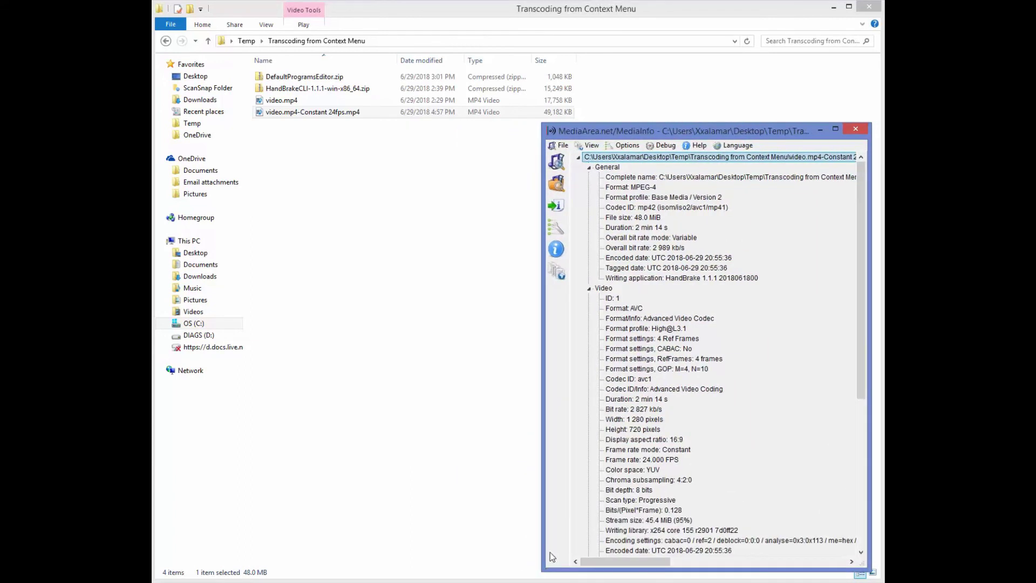
drag(859, 264, 859, 340)
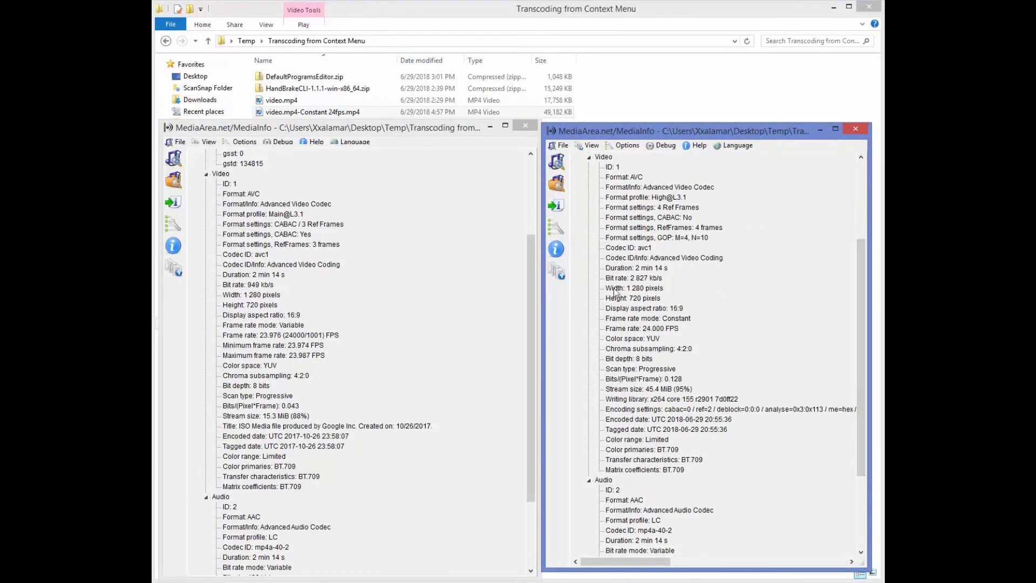